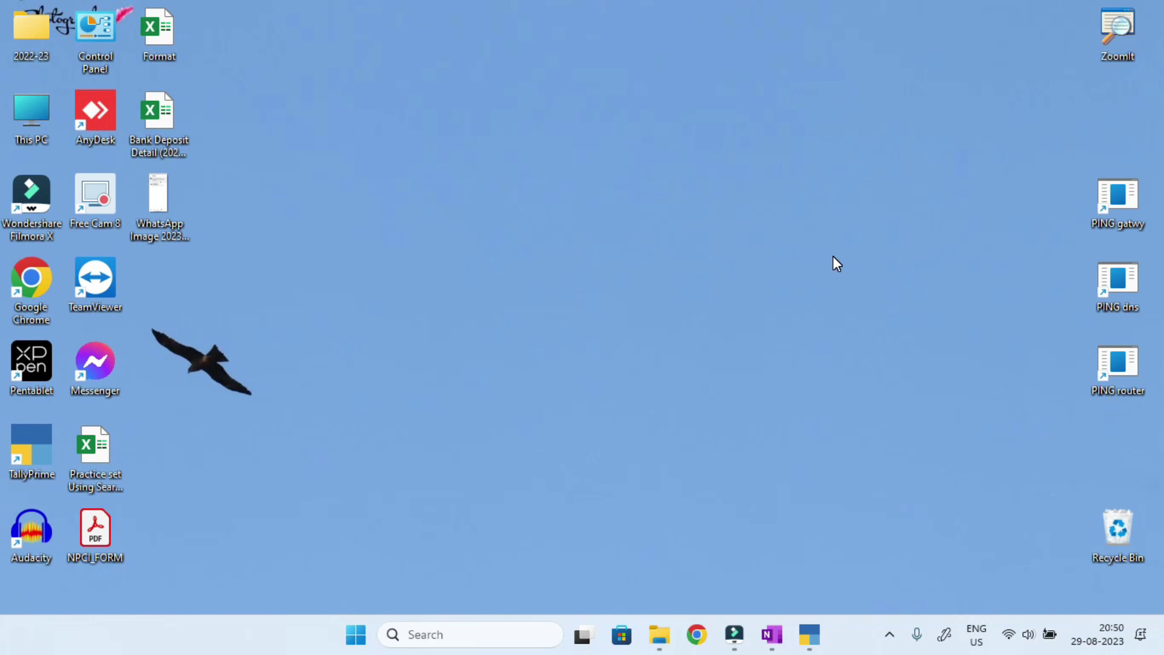
Open the WhatsApp image on the desktop, enlarge the viewer's TDS/TCS question to read it, and close the image.
double_click(157, 209)
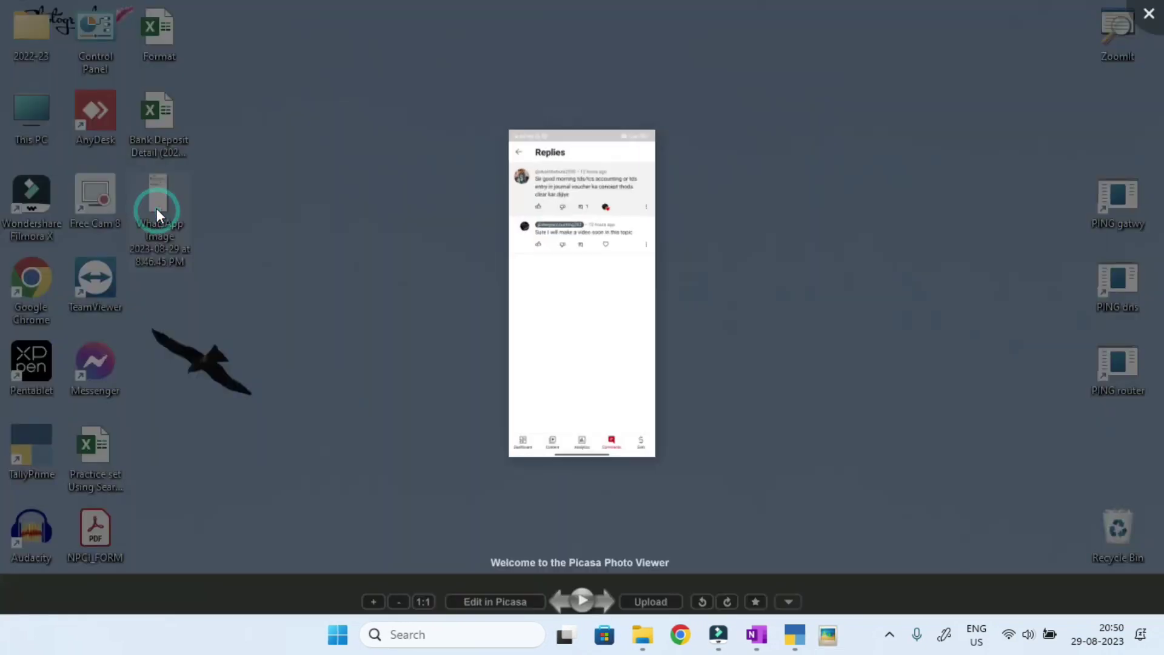
click(561, 123)
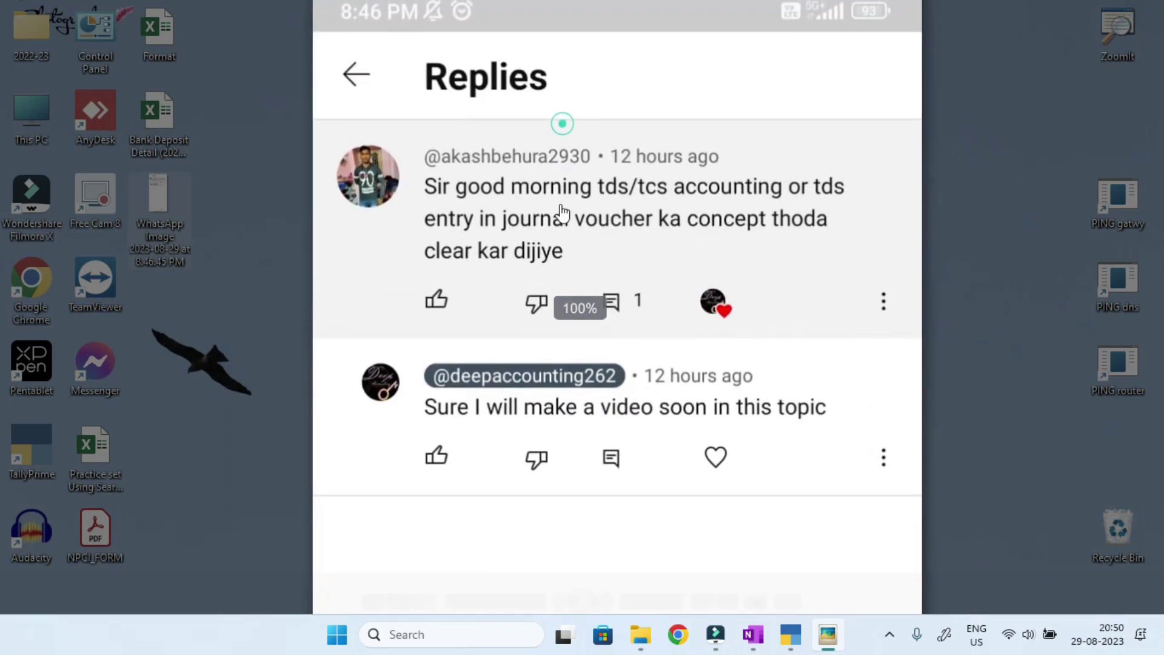
scroll(554, 269, up, 3)
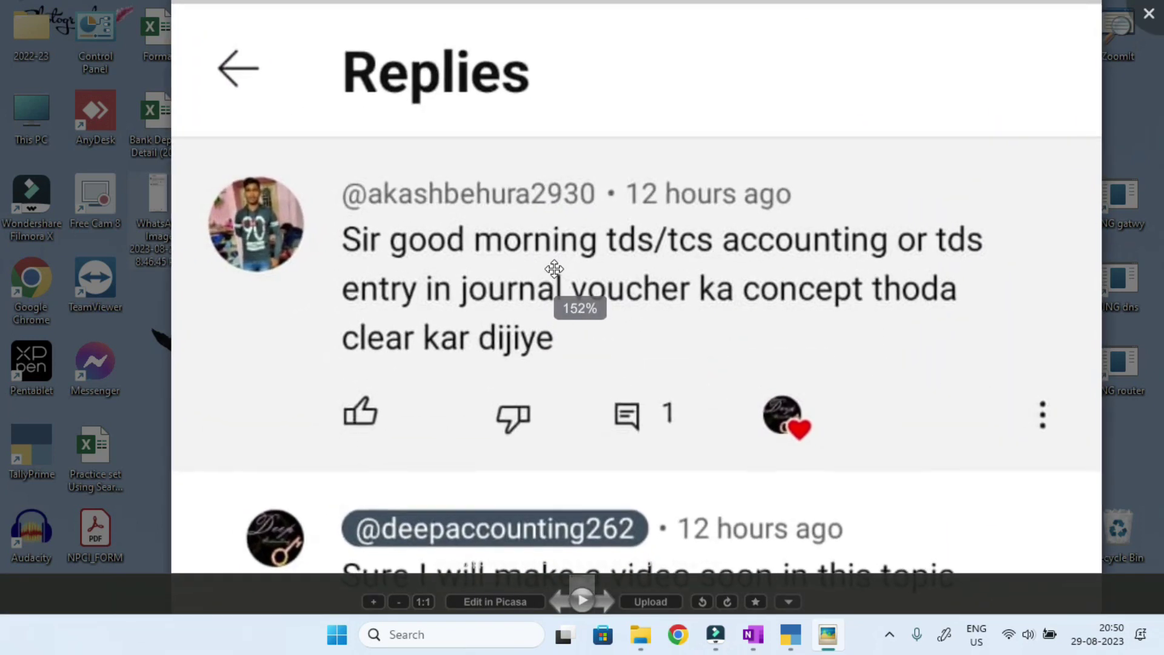
drag(553, 269, 540, 278)
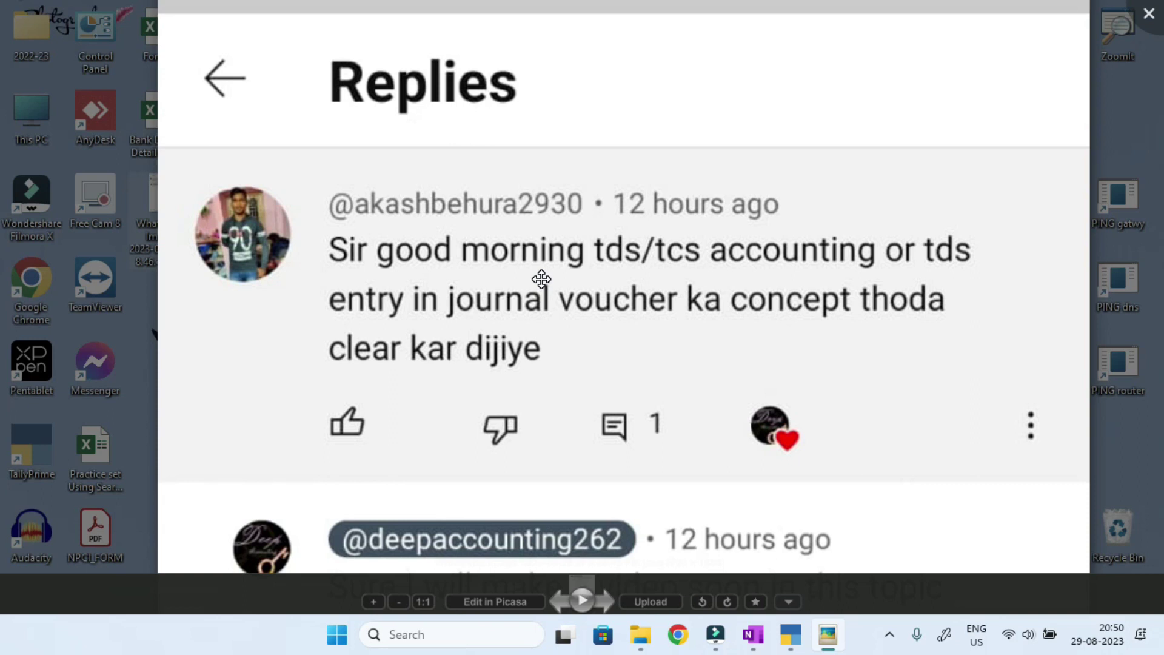
key(Escape)
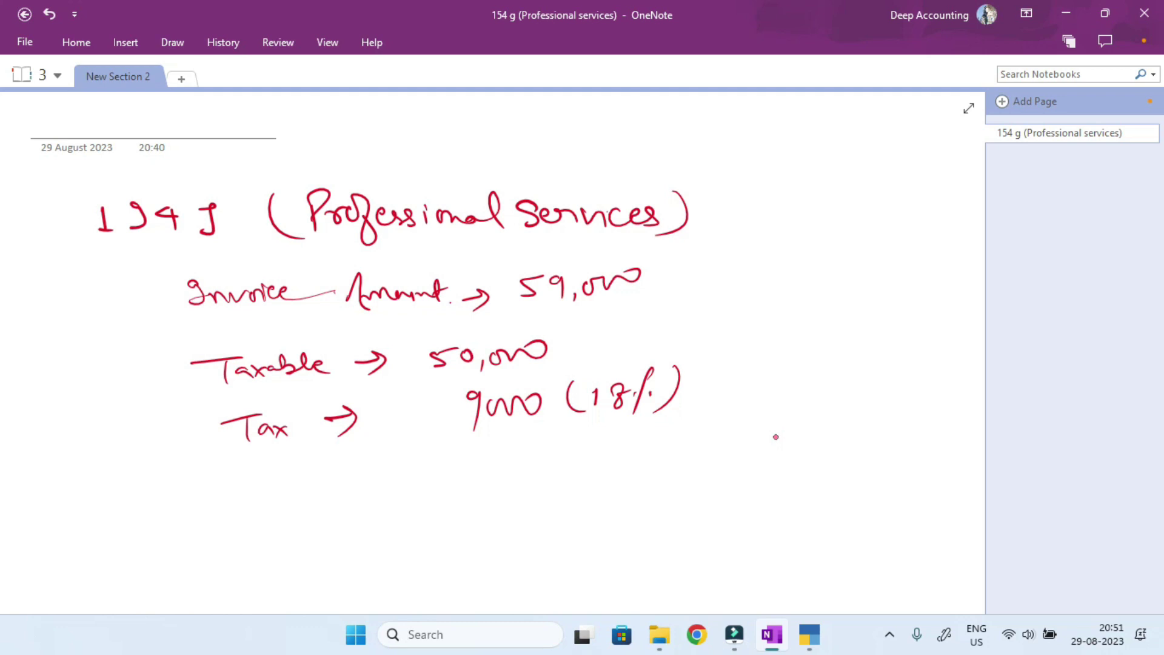
Underline the Invoice Amount label and the amounts 59,000, 50,000 and 9000 in the handwritten OneNote page.
drag(178, 328, 437, 312)
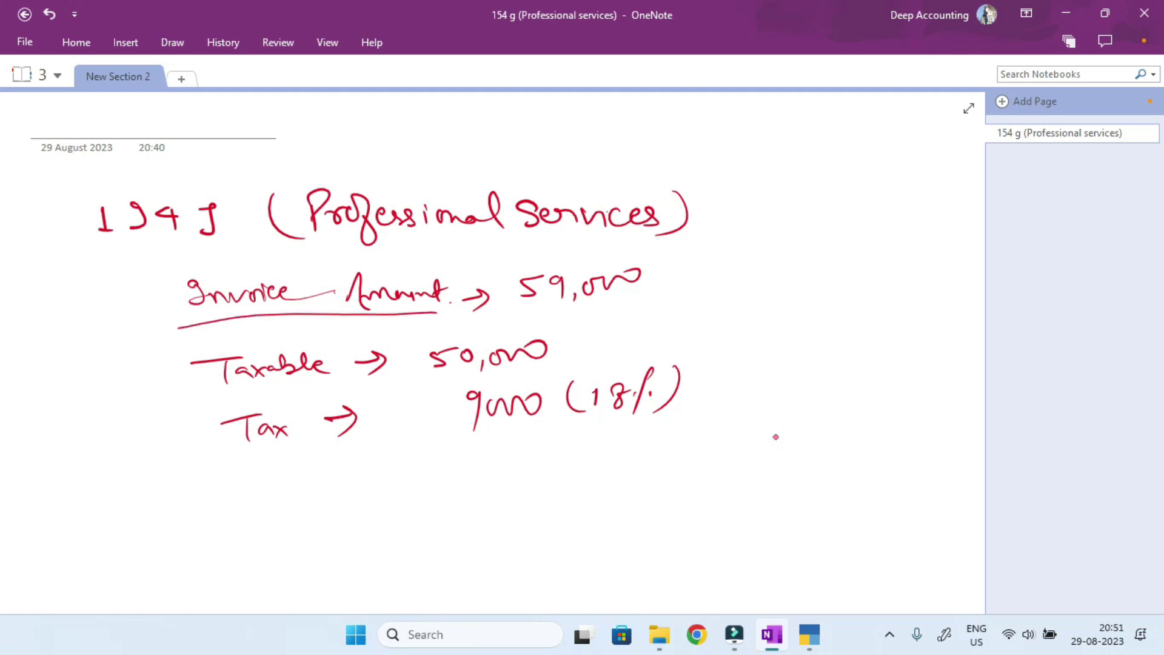
drag(514, 316, 662, 296)
drag(430, 386, 574, 356)
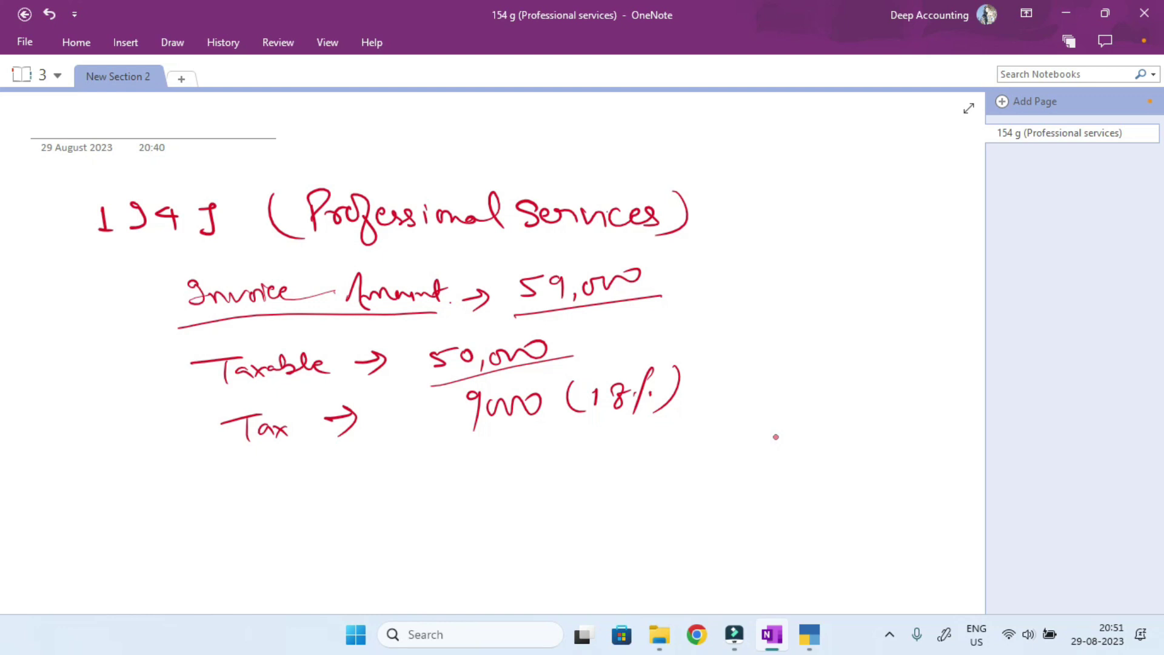
drag(463, 444, 570, 413)
Handwrite the tax split beneath the 9000 amount as 4500 CGST and 4500 SGST.
mouse_move(485, 477)
mouse_down()
mouse_move(479, 487)
mouse_move(502, 481)
mouse_up()
mouse_move(490, 480)
mouse_down()
mouse_move(491, 501)
mouse_move(509, 493)
mouse_up()
drag(514, 466, 526, 460)
mouse_move(539, 464)
mouse_down()
mouse_move(534, 479)
mouse_move(571, 454)
mouse_up()
drag(499, 516, 511, 525)
mouse_move(503, 522)
mouse_down()
mouse_move(506, 541)
mouse_move(515, 535)
mouse_up()
drag(525, 503, 543, 498)
mouse_move(545, 503)
mouse_down()
mouse_move(542, 516)
mouse_move(581, 495)
mouse_up()
drag(629, 446, 626, 466)
mouse_move(643, 451)
mouse_down()
mouse_move(646, 465)
mouse_move(657, 459)
mouse_up()
mouse_move(670, 439)
mouse_down()
mouse_move(697, 430)
mouse_move(688, 458)
mouse_up()
mouse_move(627, 481)
mouse_down()
mouse_move(612, 499)
mouse_move(634, 491)
mouse_up()
drag(644, 482, 648, 492)
drag(667, 471, 656, 493)
mouse_move(671, 472)
mouse_down()
mouse_move(695, 463)
mouse_move(685, 489)
mouse_up()
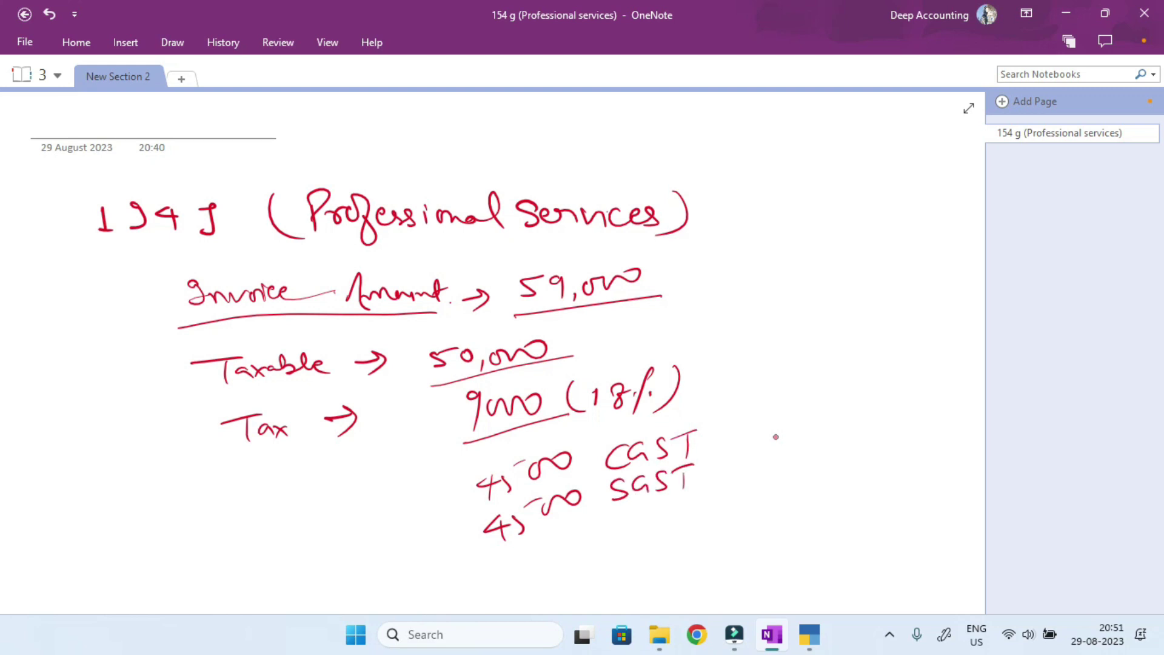
Handwrite the party name ABC beside the invoice amounts and underline it.
drag(777, 344, 792, 340)
drag(779, 331, 800, 340)
mouse_move(799, 316)
mouse_down()
mouse_move(802, 338)
mouse_move(848, 328)
mouse_up()
drag(764, 358, 864, 332)
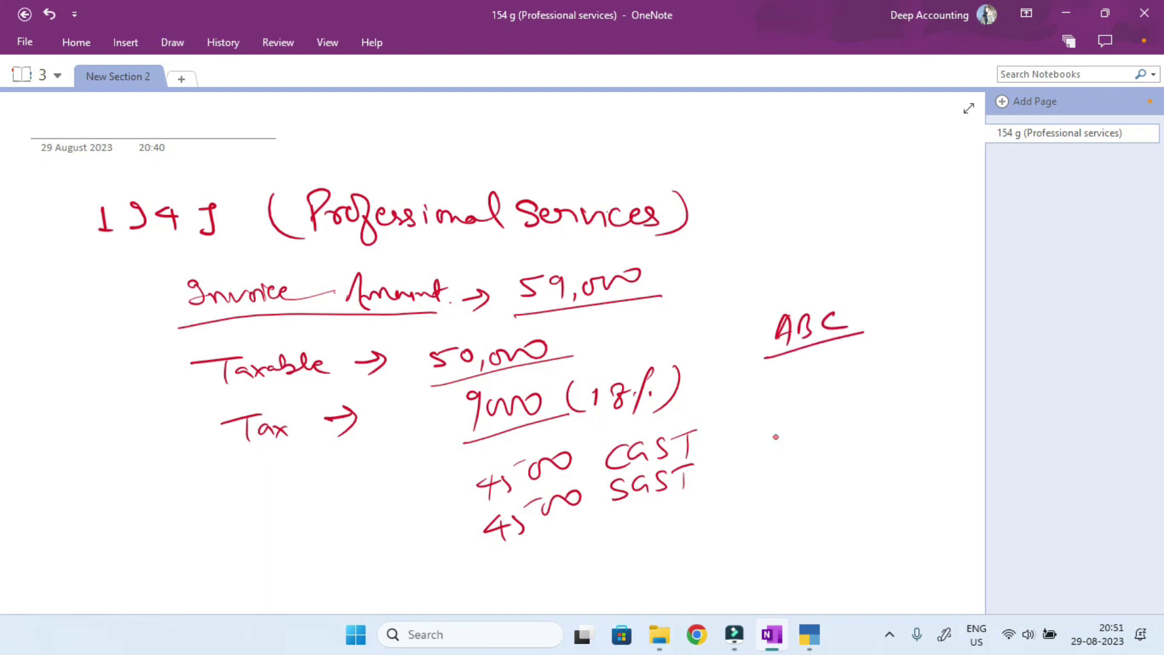
Handwrite "Deduct" and an underlined "B/S" beneath ABC, and add the note "AS" beside them.
drag(768, 380, 772, 417)
mouse_move(782, 397)
mouse_down()
mouse_move(838, 357)
mouse_move(860, 384)
mouse_up()
drag(884, 372, 889, 392)
drag(879, 378, 905, 364)
drag(802, 436, 806, 452)
drag(850, 411, 834, 456)
drag(864, 428, 843, 453)
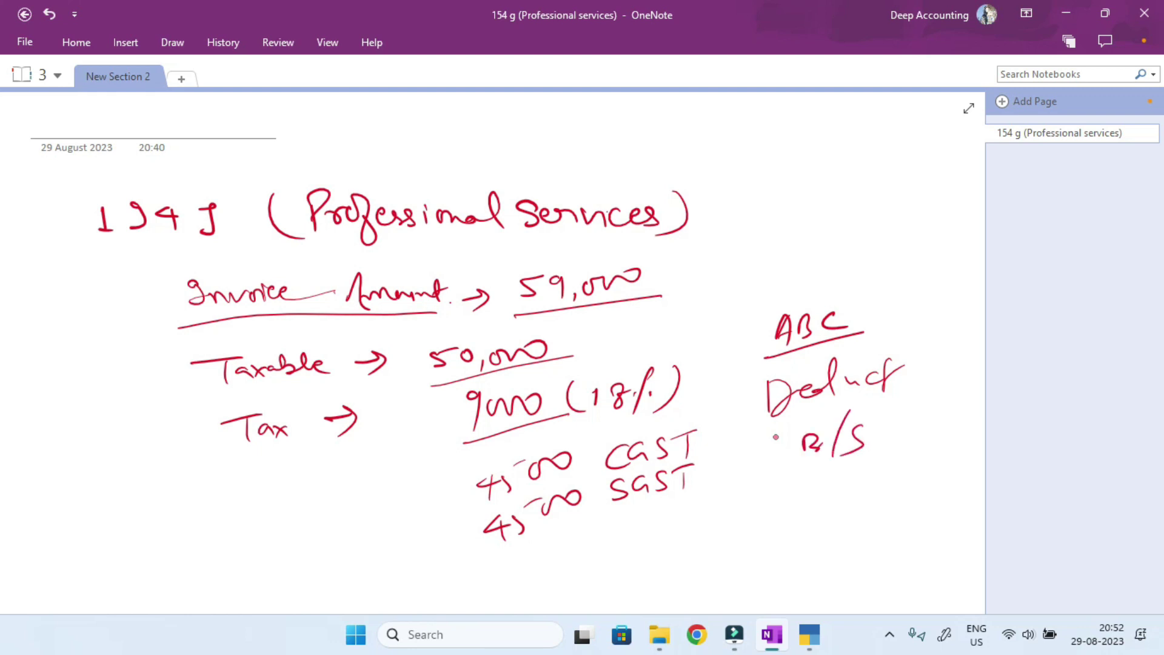
drag(750, 493, 878, 461)
mouse_move(935, 441)
mouse_down()
mouse_move(951, 414)
mouse_move(954, 441)
mouse_up()
Circle the taxable amount 50,000, bracket the 9000 tax with its CGST and SGST split, and underline the section number 194J.
scroll(971, 425, down, 1)
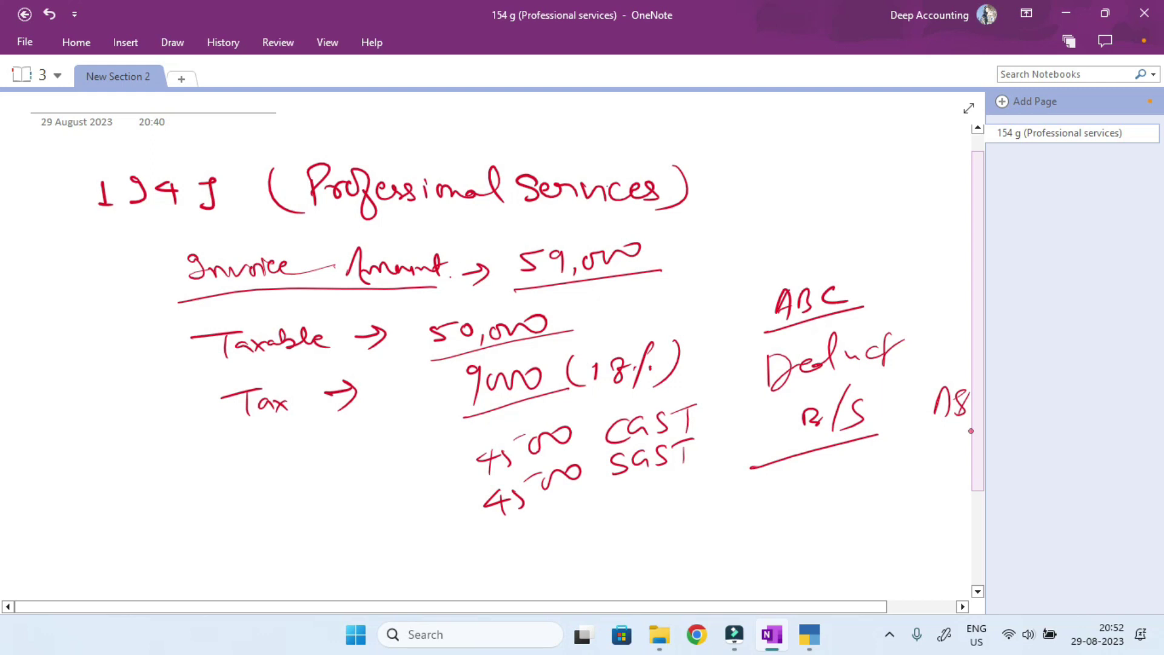
mouse_move(422, 310)
mouse_down()
mouse_move(432, 376)
mouse_move(591, 324)
mouse_move(406, 329)
mouse_up()
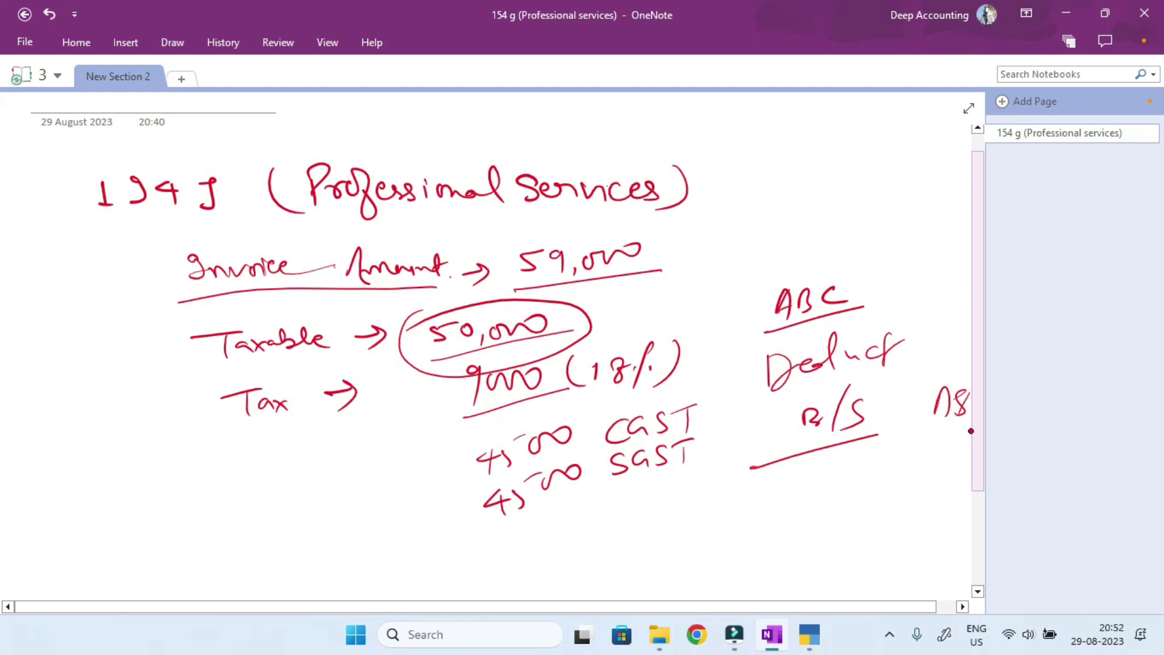
mouse_move(450, 392)
mouse_down()
mouse_move(444, 484)
mouse_move(464, 553)
mouse_up()
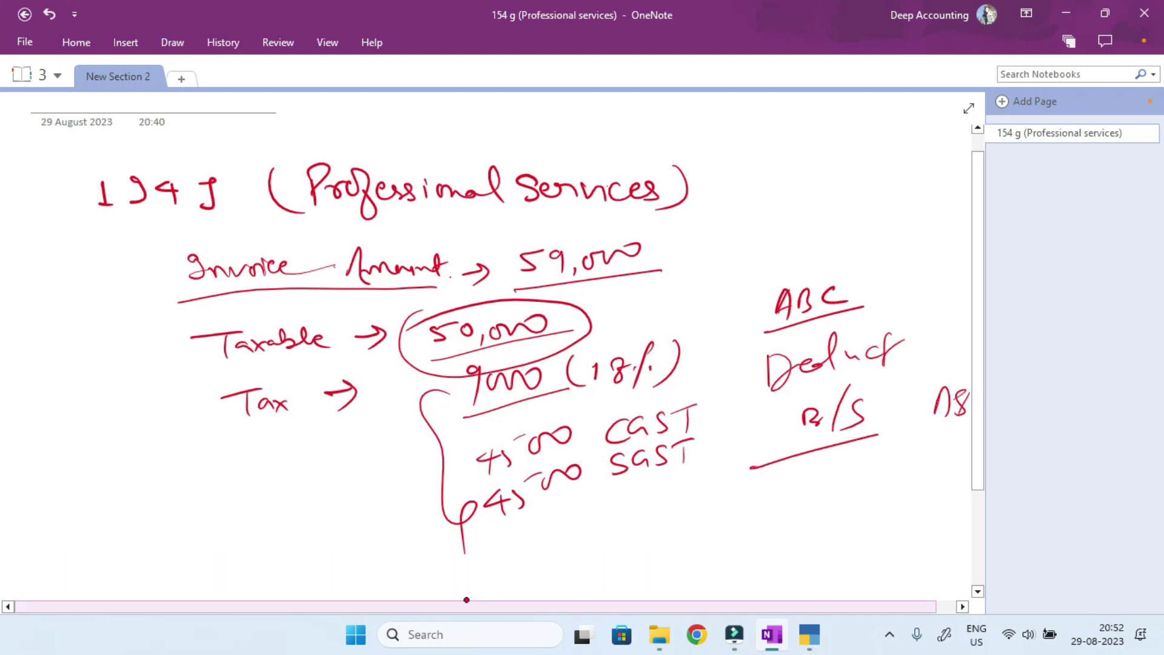
drag(71, 268, 214, 210)
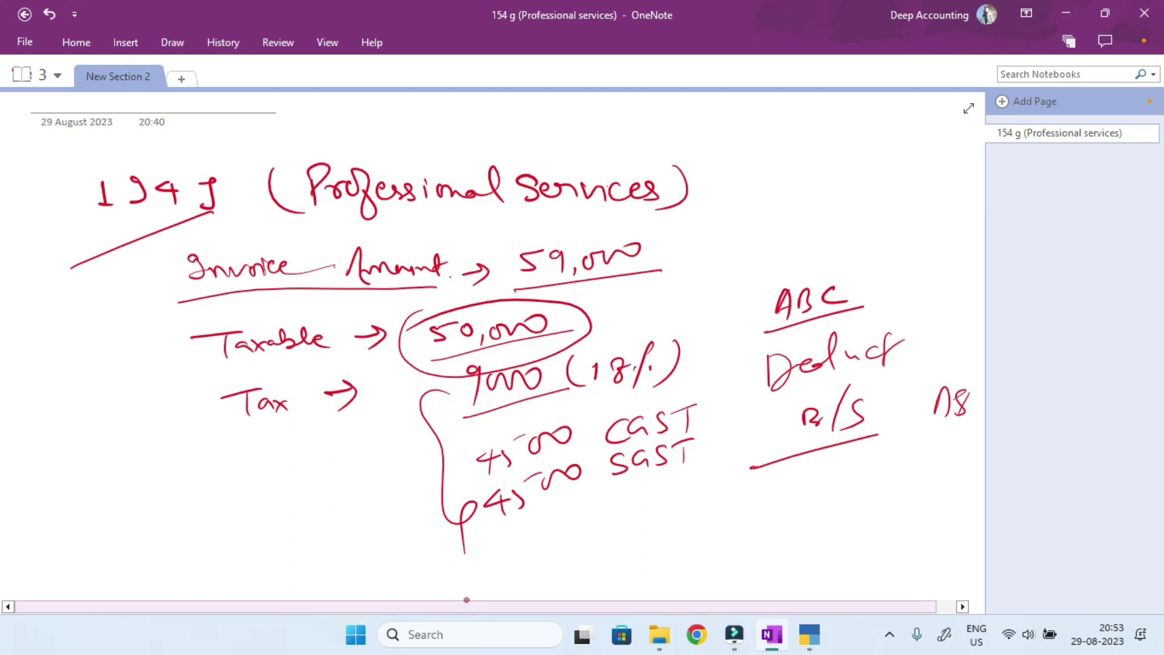
Handwrite 10% with a double underline beside the Professional Services heading, and add a brace beside the taxable and tax amounts.
mouse_move(781, 172)
mouse_down()
mouse_move(791, 200)
mouse_move(805, 180)
mouse_up()
drag(843, 153, 833, 212)
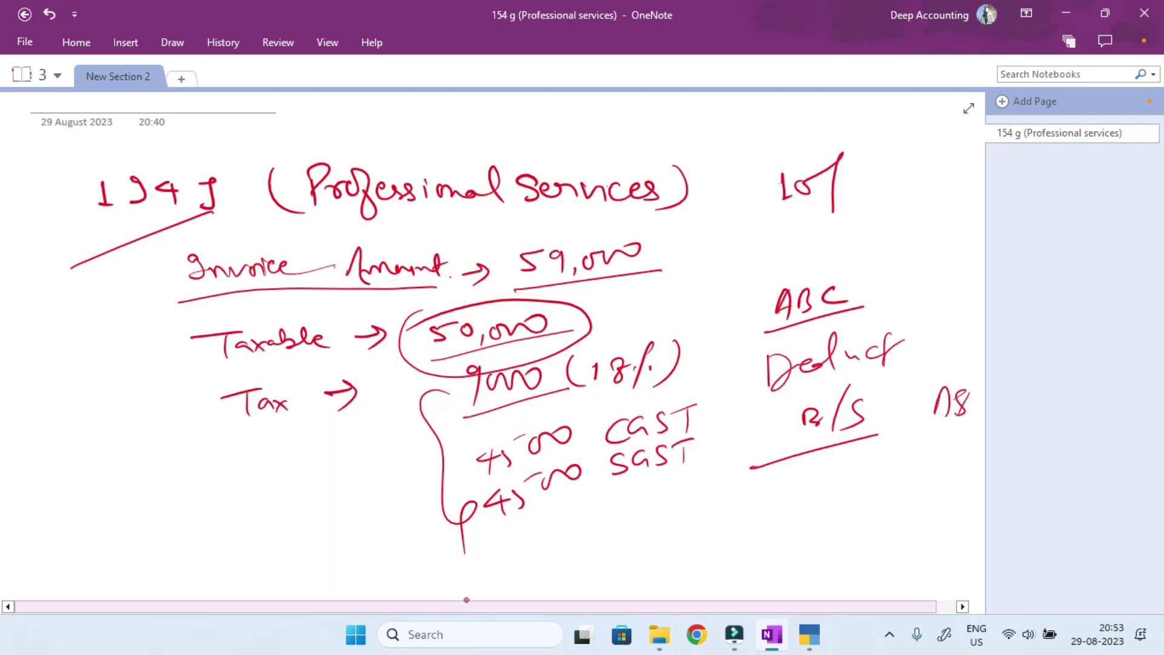
drag(764, 231, 866, 204)
drag(756, 242, 883, 206)
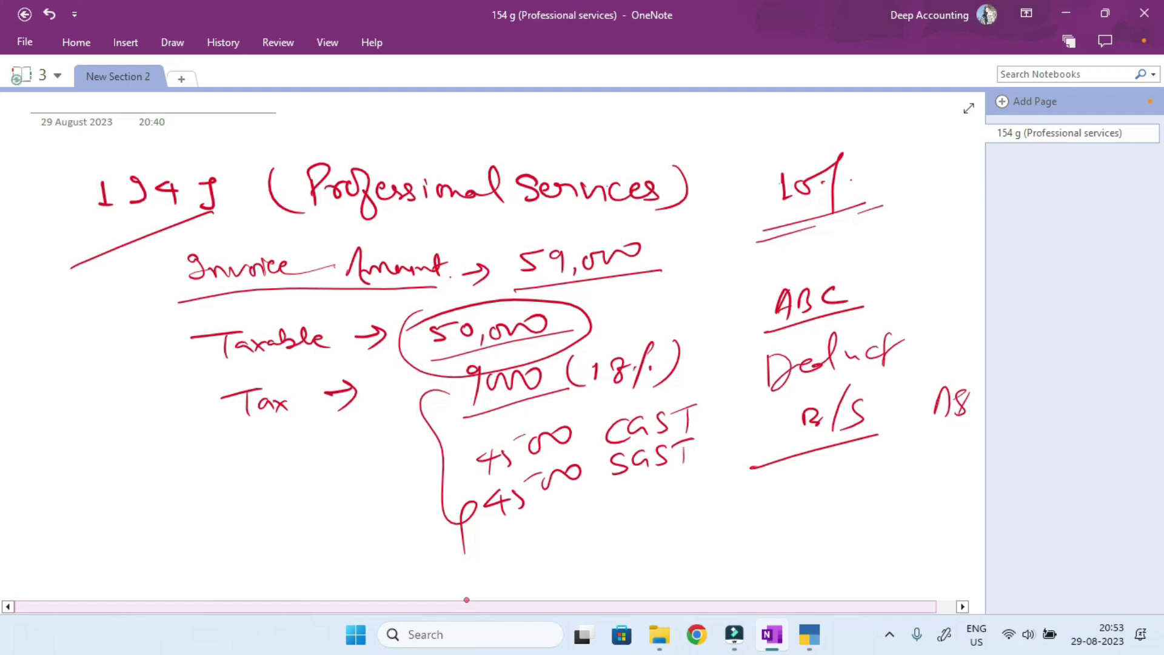
mouse_move(694, 290)
mouse_down()
mouse_move(715, 342)
mouse_move(702, 360)
mouse_up()
Handwrite the TDS calculation 50000 × 10% = 5000 in the empty space beneath the invoice notes.
scroll(471, 486, down, 7)
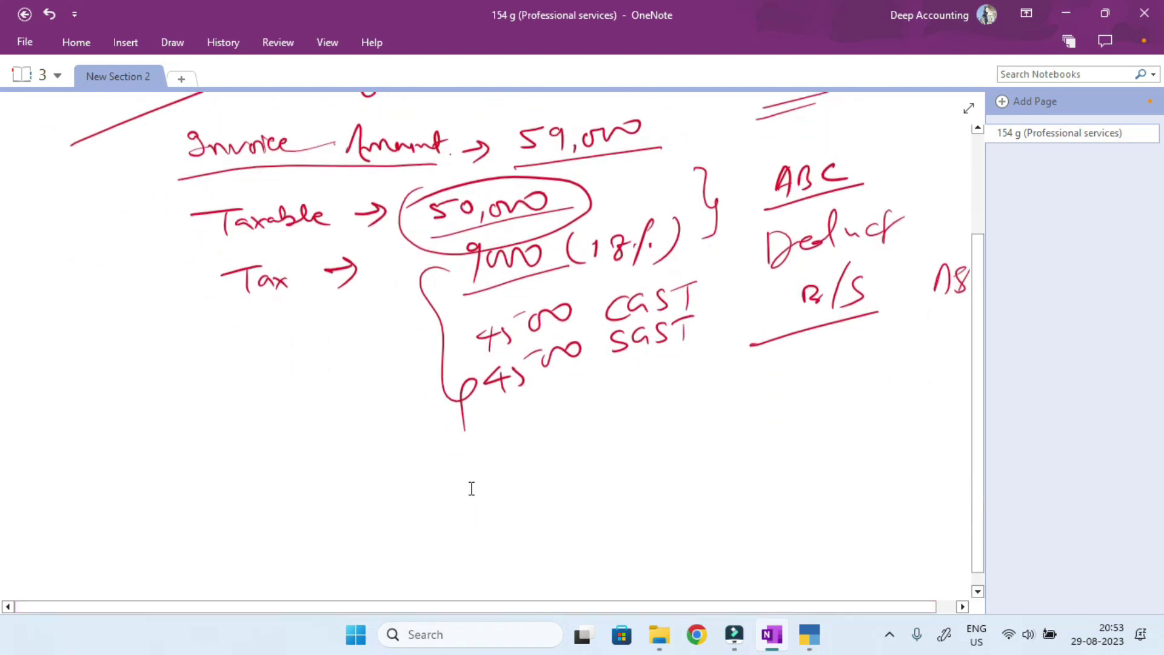
mouse_move(289, 301)
mouse_down()
mouse_move(291, 286)
mouse_move(377, 258)
mouse_move(457, 256)
mouse_up()
drag(480, 234, 495, 255)
click(507, 233)
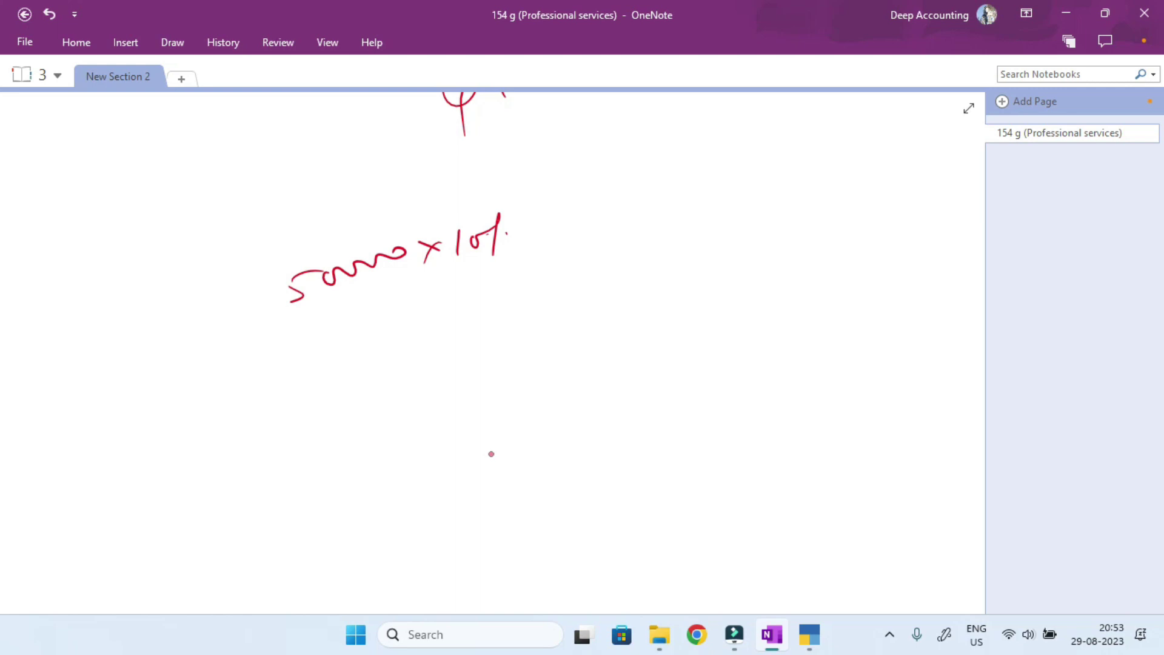
drag(555, 223, 581, 214)
drag(562, 232, 601, 227)
mouse_move(606, 198)
mouse_down()
mouse_move(685, 189)
mouse_move(668, 193)
mouse_up()
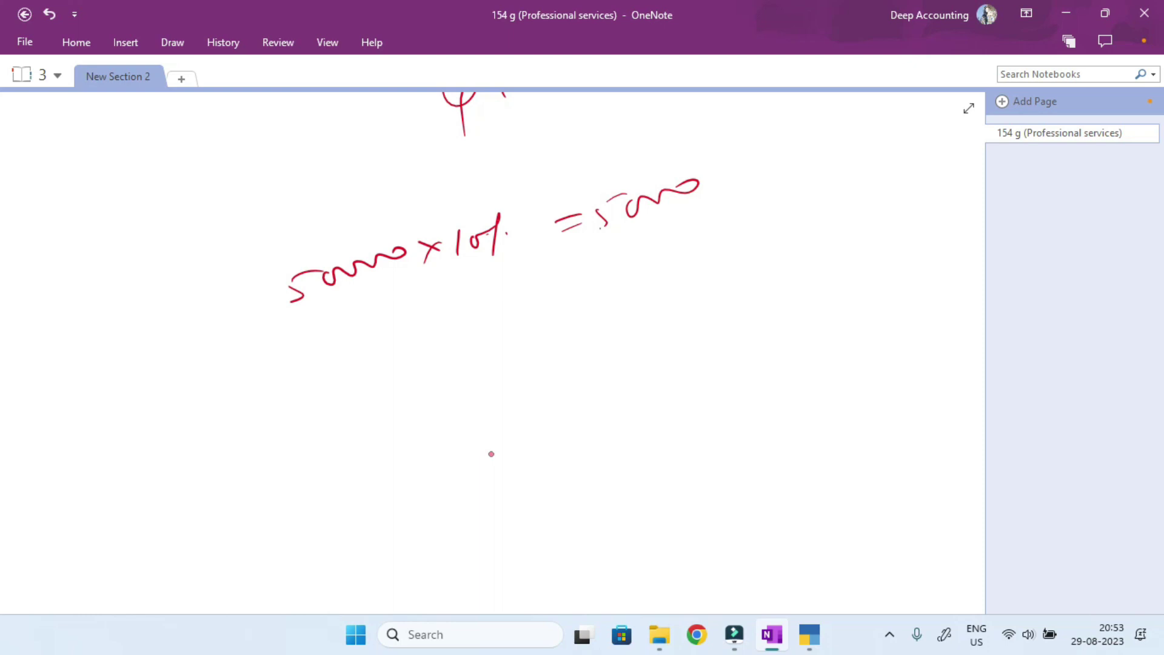
Handwrite the invoice amount 59,000 beneath the TDS result.
drag(650, 277, 656, 294)
drag(699, 258, 703, 290)
drag(721, 278, 718, 287)
mouse_move(732, 258)
mouse_down()
mouse_move(731, 269)
mouse_move(779, 236)
mouse_up()
drag(650, 277, 668, 264)
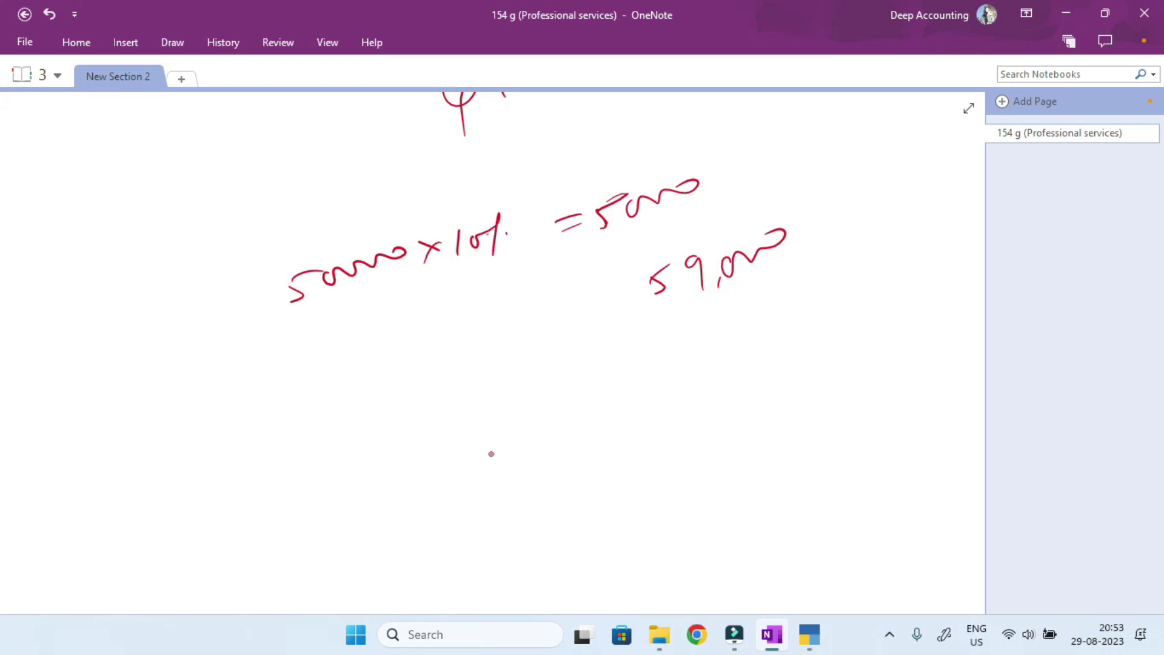
Handwrite 45,000 and 9000 beneath 59,000, with a line drawn under them for the sum.
drag(687, 337, 703, 351)
mouse_move(697, 344)
mouse_down()
mouse_move(701, 365)
mouse_move(720, 331)
mouse_move(718, 351)
mouse_up()
mouse_move(744, 321)
mouse_down()
mouse_move(741, 334)
mouse_move(812, 281)
mouse_move(783, 298)
mouse_up()
drag(735, 370, 750, 406)
drag(763, 352, 839, 311)
Handwrite the sum 54,000 beneath 45,000 and 9000, and double-underline it.
mouse_move(722, 420)
mouse_down()
mouse_move(864, 330)
mouse_move(734, 460)
mouse_up()
mouse_move(776, 402)
mouse_down()
mouse_move(766, 426)
mouse_move(782, 414)
mouse_up()
right_click(813, 393)
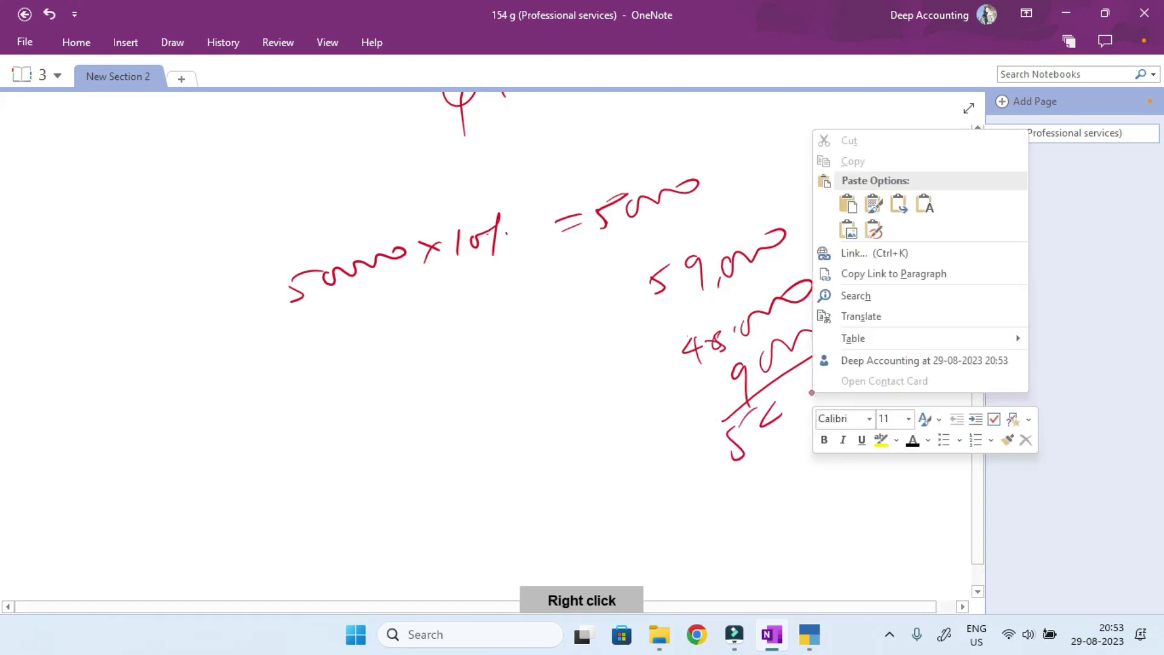
key(Escape)
drag(768, 405, 777, 425)
drag(770, 413, 765, 446)
drag(788, 402, 785, 425)
drag(796, 418, 849, 368)
drag(741, 491, 873, 394)
drag(746, 507, 861, 409)
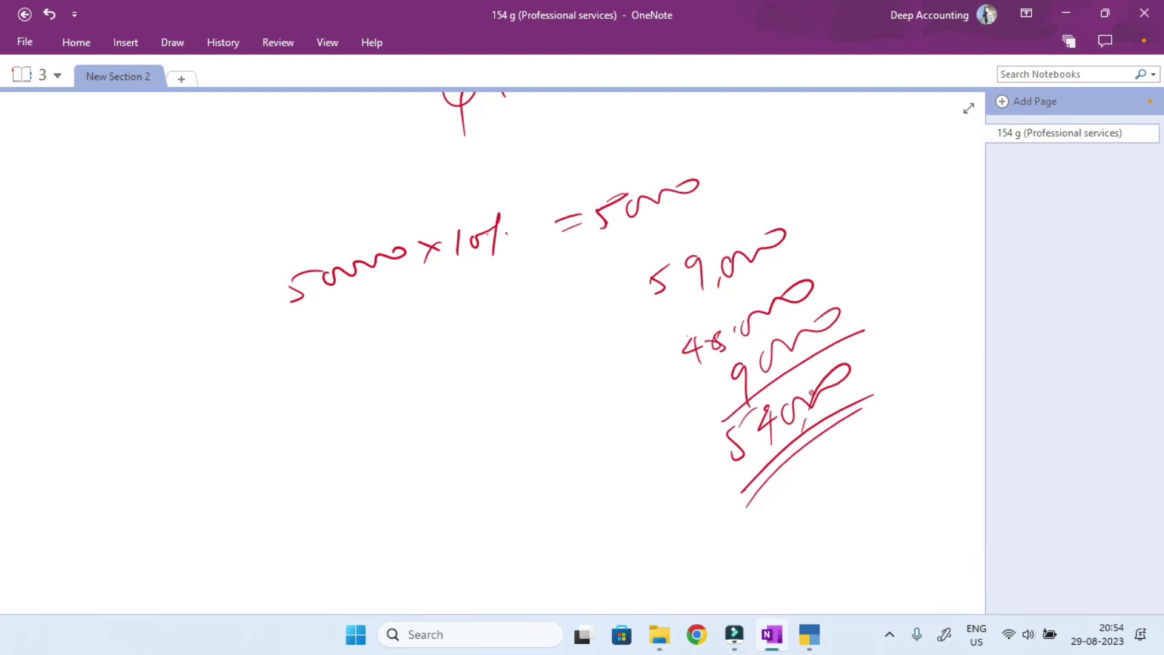
drag(579, 314, 640, 280)
Switch to TallyPrime and start a new sales voucher.
click(809, 635)
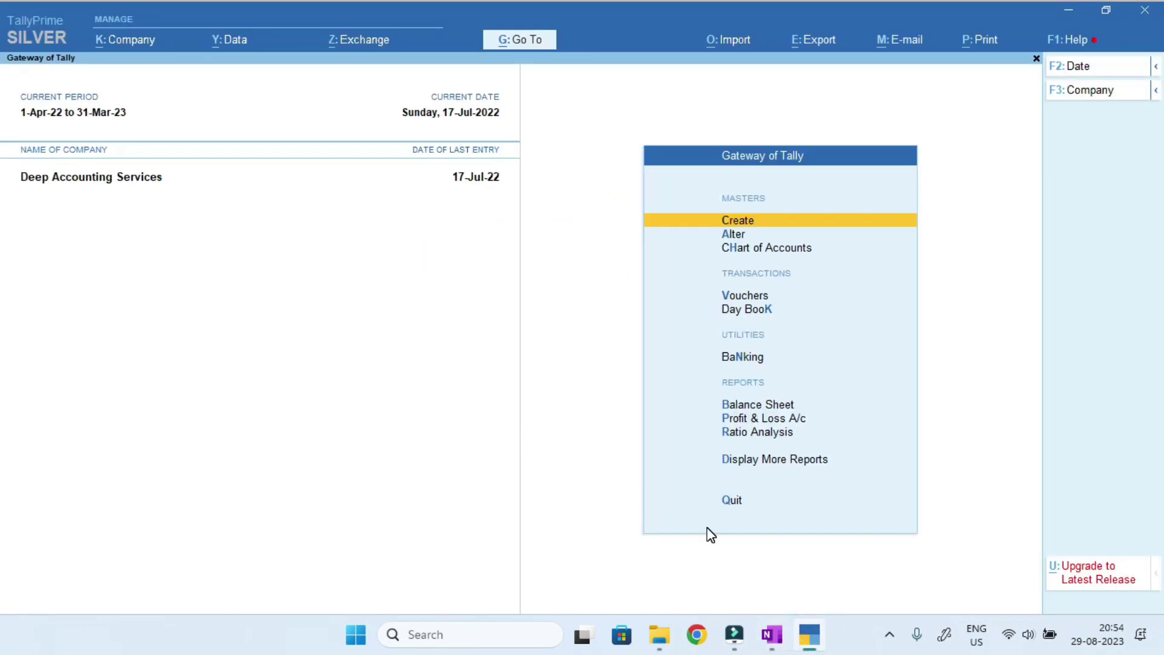
key(v)
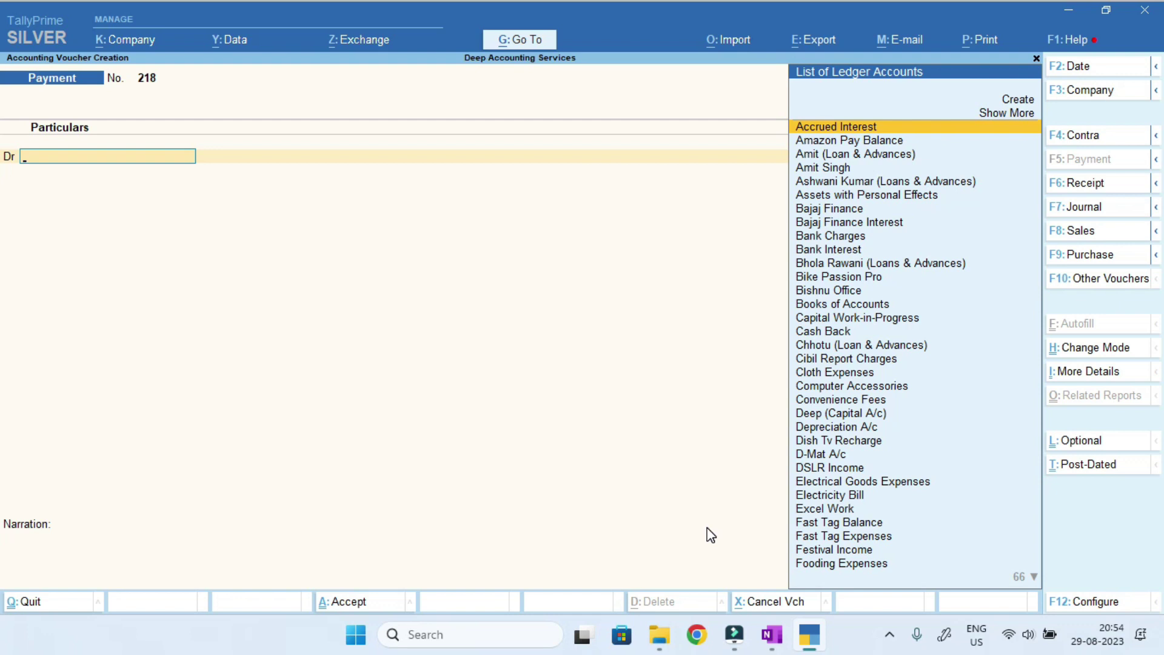
key(F8)
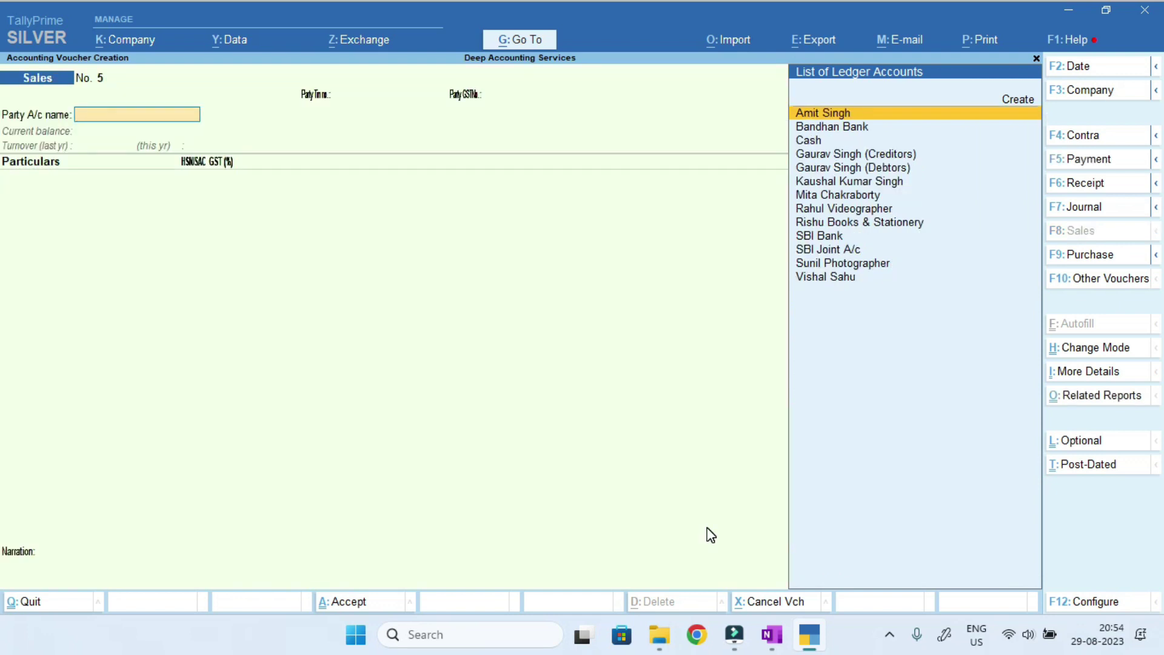
Create the party ledger ABC under Sundry Debtors from the sales voucher and accept its party details.
key(alt+c)
text(ABC L)
key(BackSpace)
key(BackSpace)
key(Return)
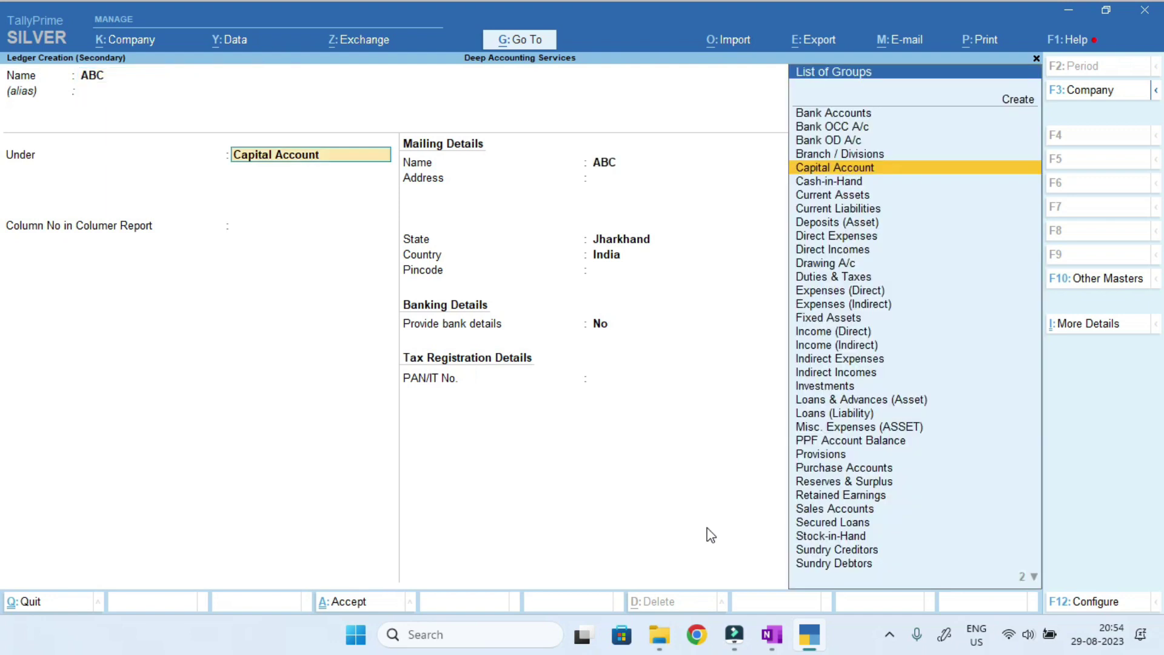
text(Sun)
key(Down)
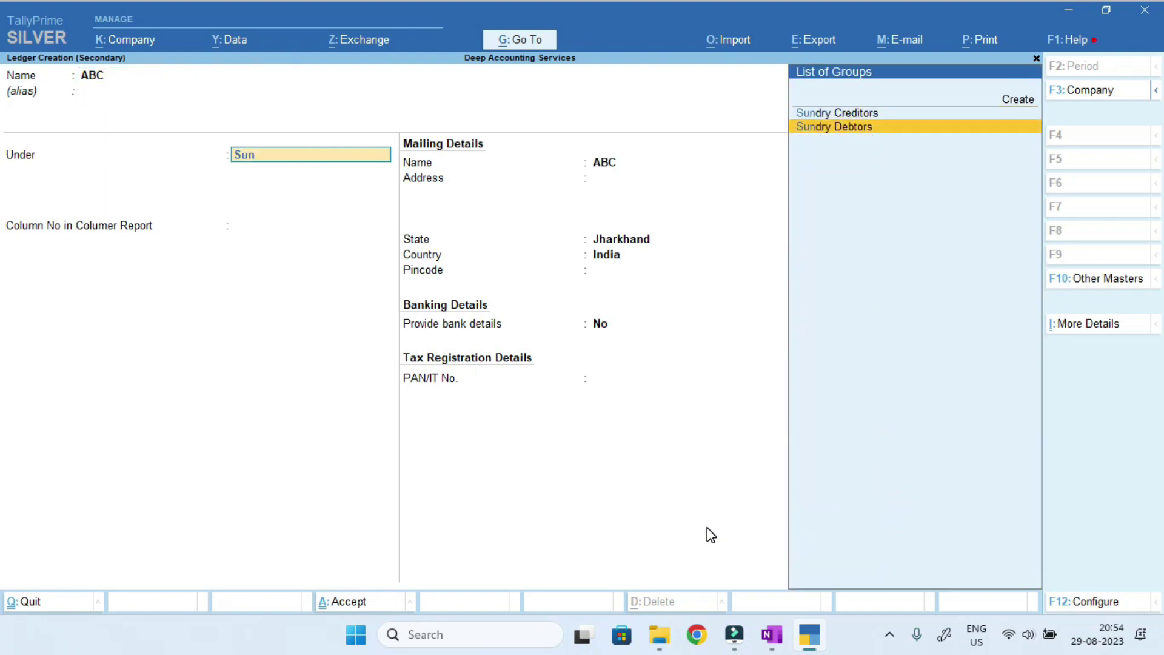
key(Return)
key(Up)
key(Up)
key(Up)
key(Return)
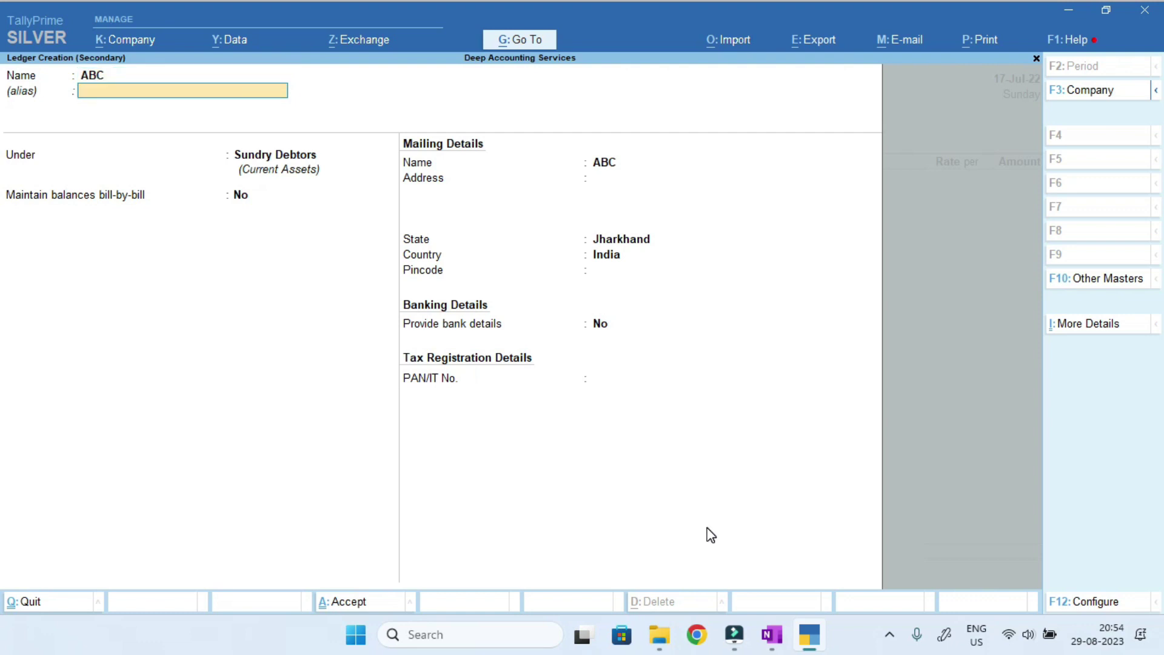
key(Return)
key(ctrl+a)
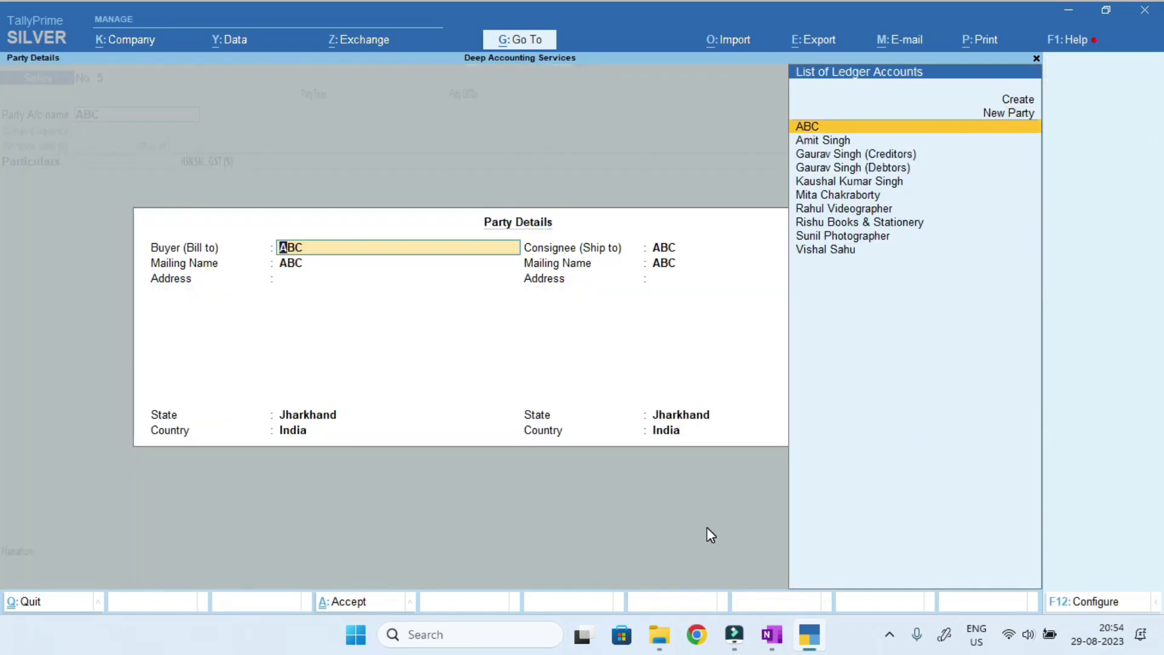
key(ctrl+a)
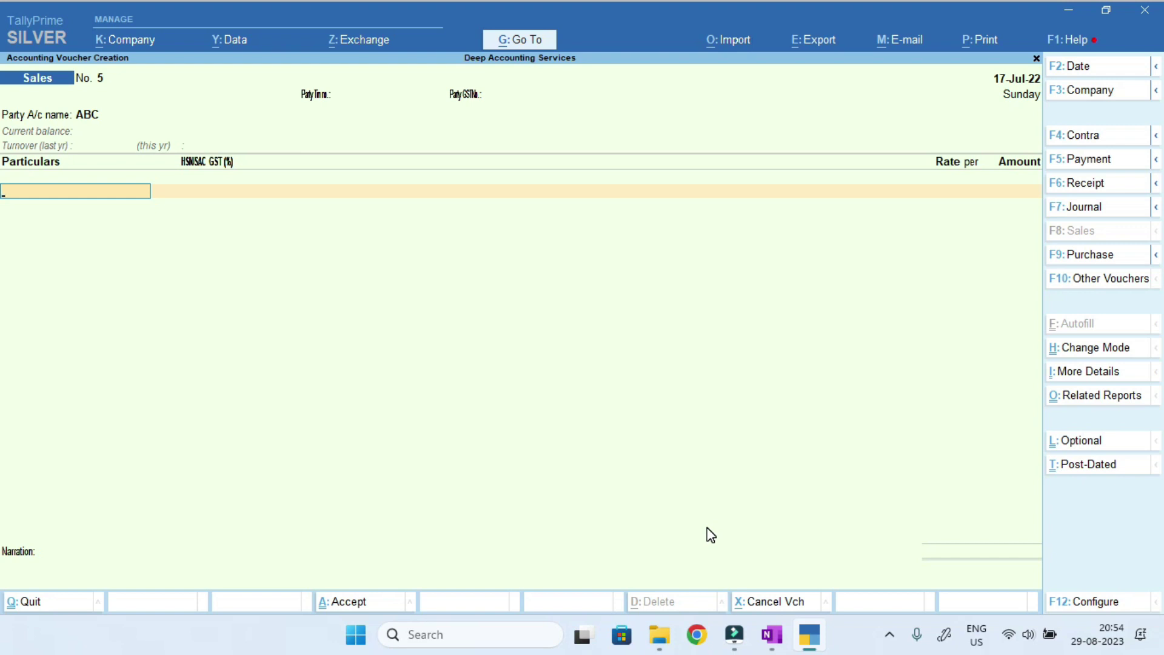
Create a Professional Services ledger under one of the indirect groups and use it in the sales voucher's particulars.
key(alt+c)
text(Professional Services)
key(Return)
key(Return)
text(Indi)
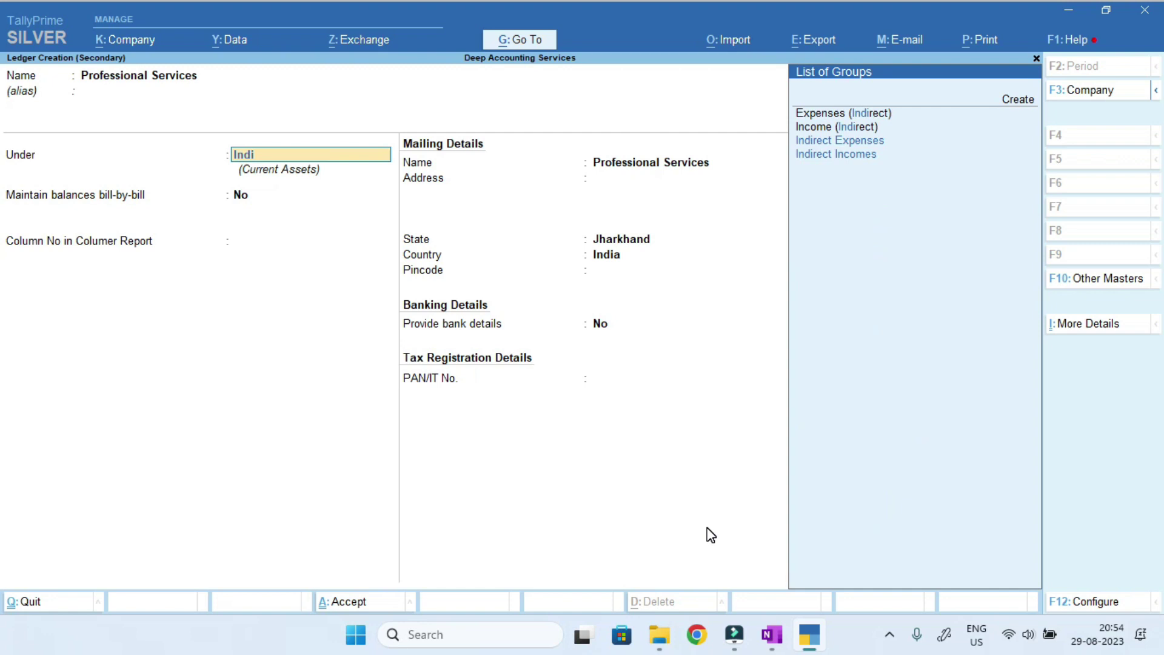
key(Down)
key(Return)
key(ctrl+a)
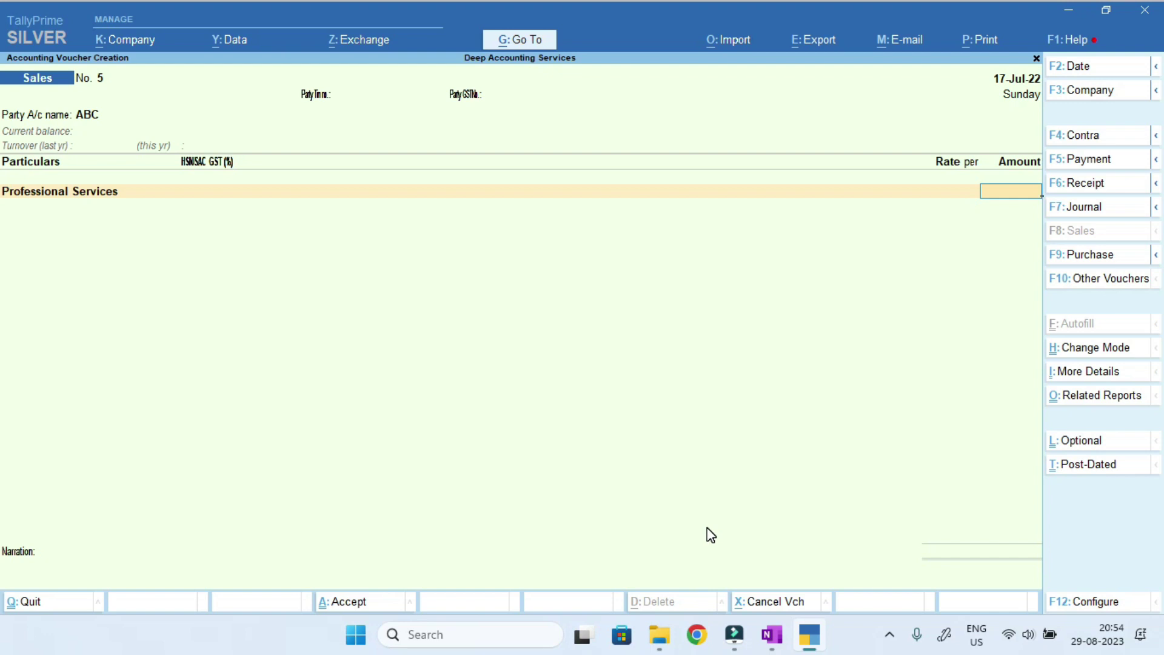
Enter 50000 as the Professional Services amount and save the sales voucher without a narration.
text(50000)
key(Return)
key(Return)
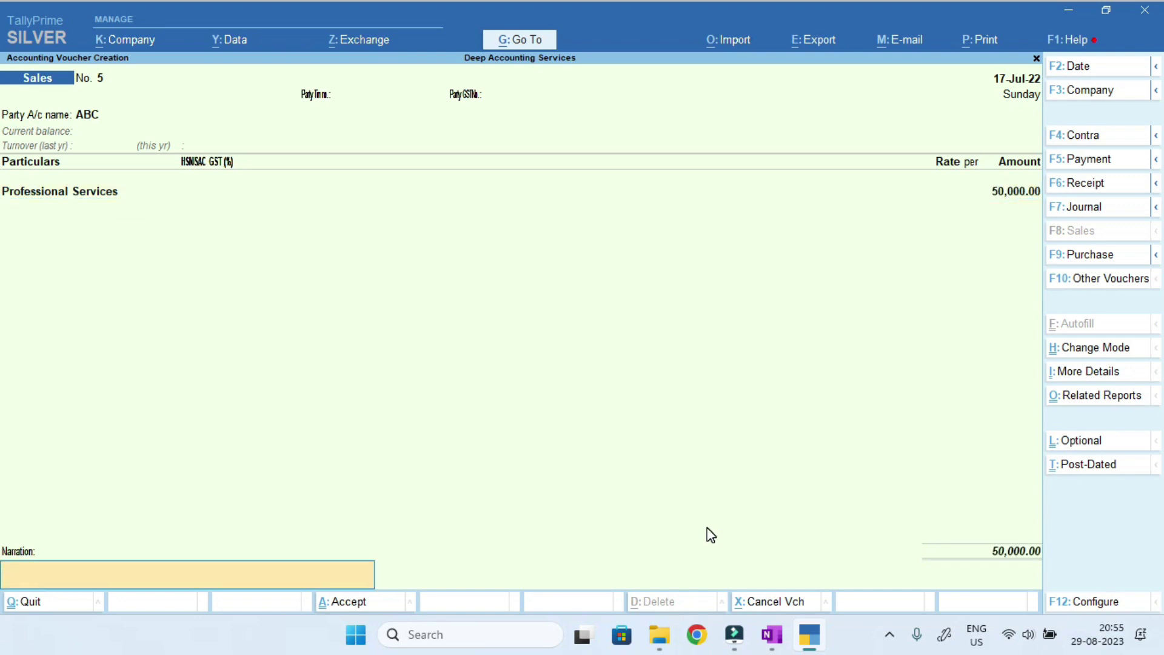
key(Return)
key(Return)
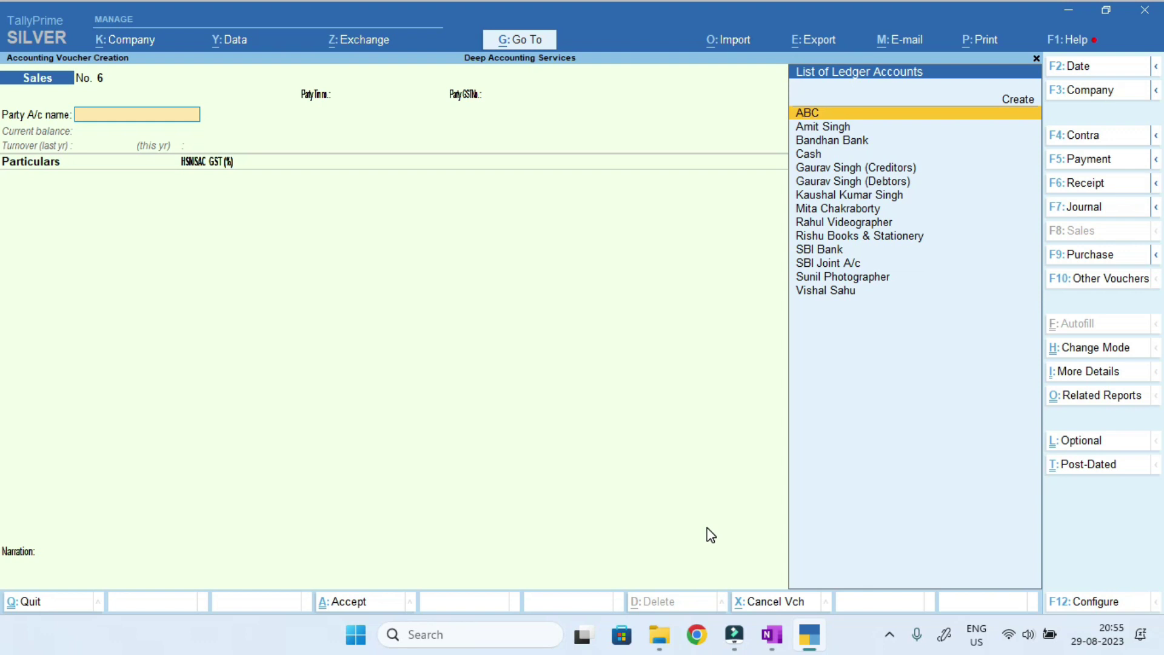
Record a receipt voucher crediting ABC 45000 and debiting Bandhan Bank, save it without a narration, and leave voucher entry.
key(F6)
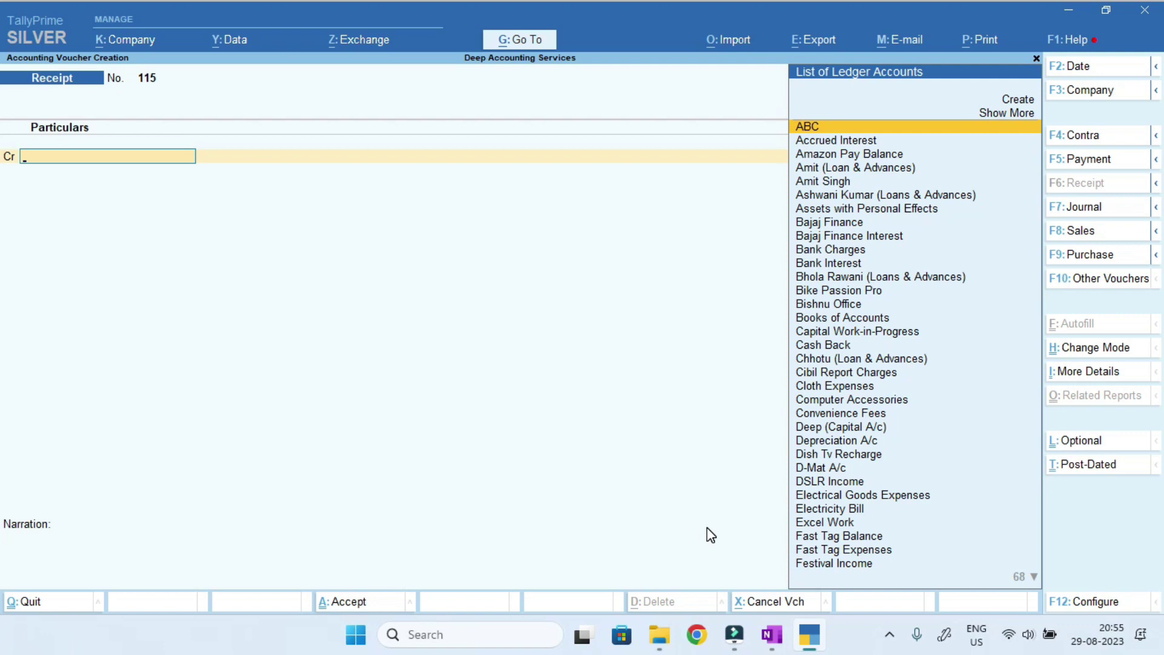
text(abc)
key(Return)
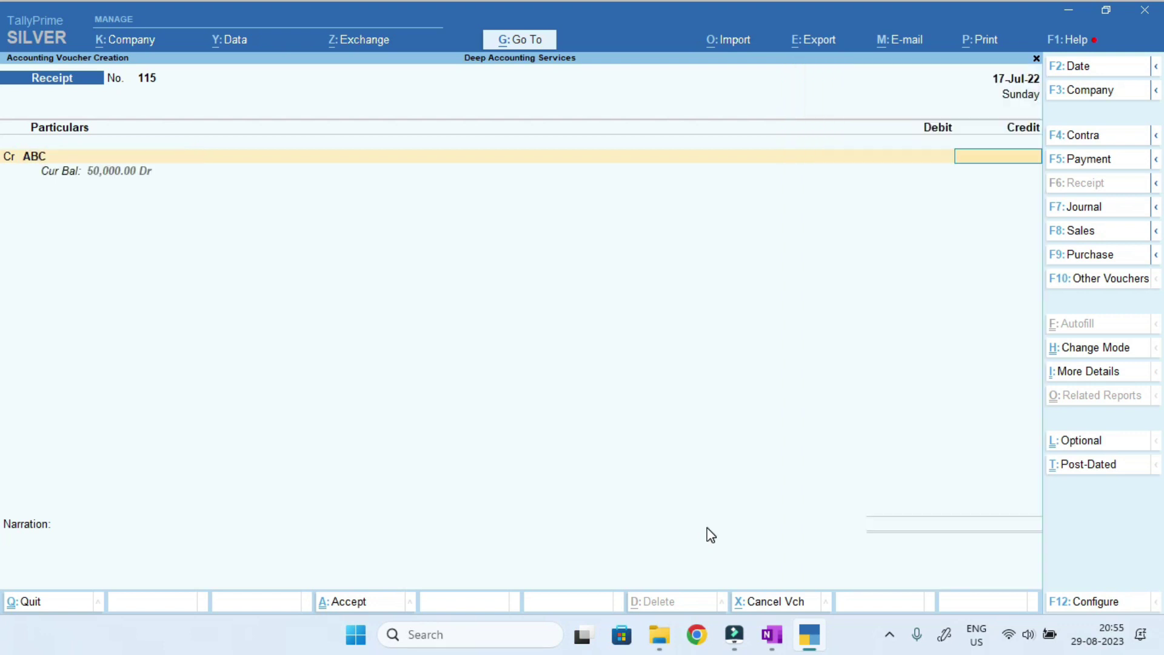
text(45000)
key(Return)
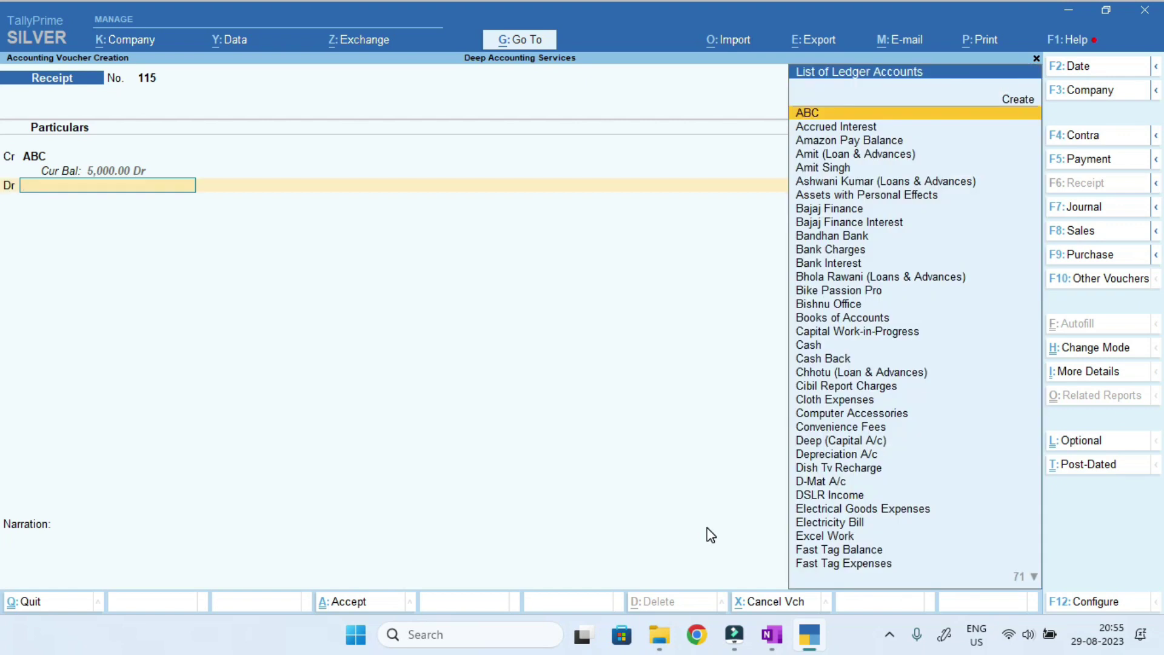
text(Band)
key(Return)
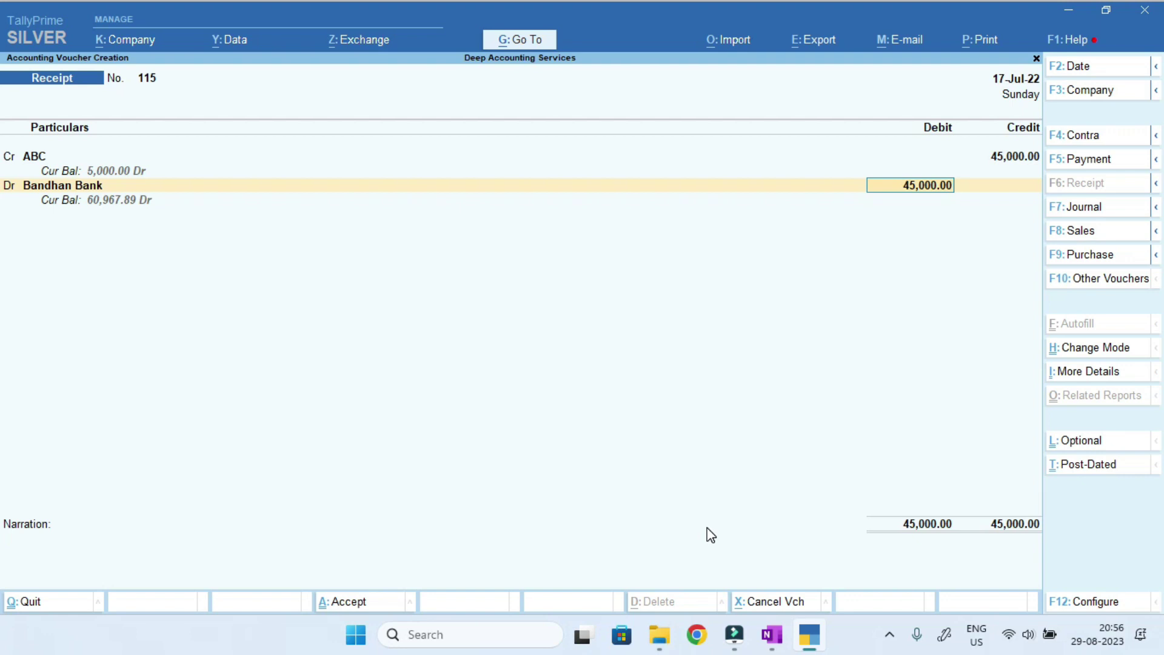
key(Return)
key(Return)
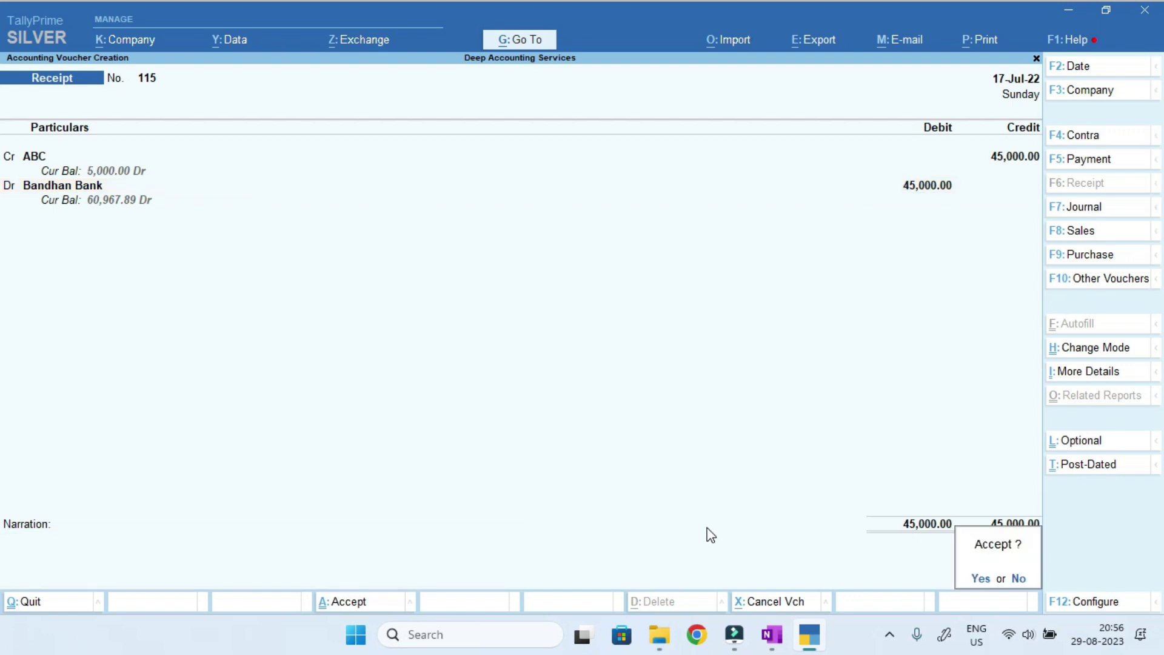
key(Return)
key(Escape)
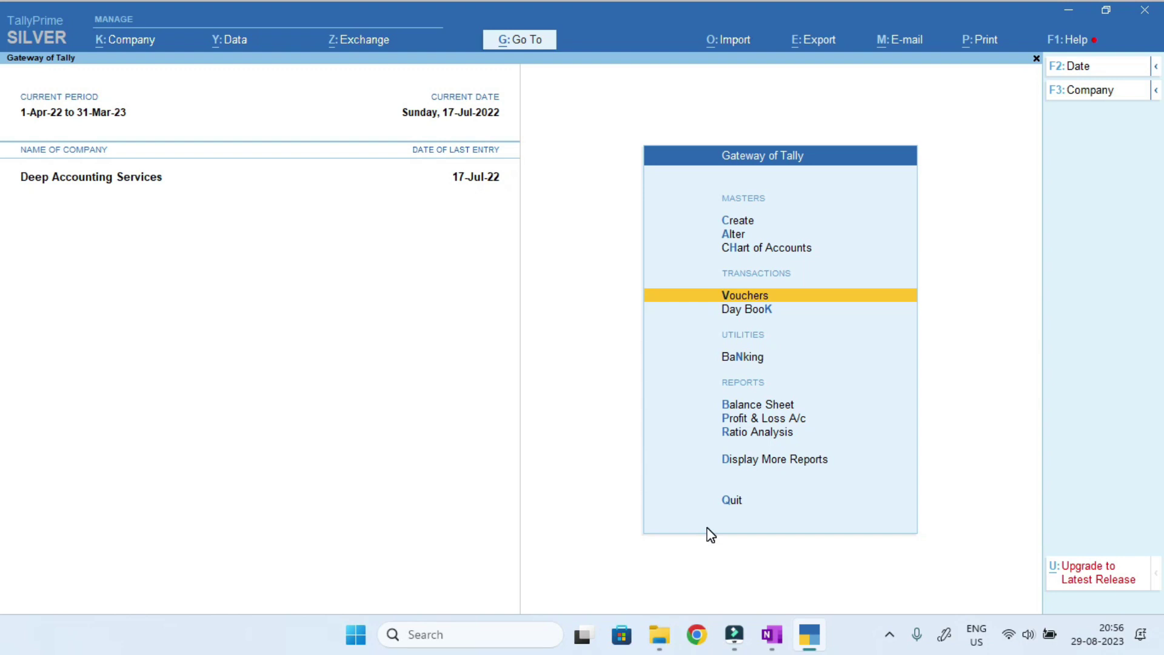
Display the ledger vouchers of ABC and examine the Bandhan Bank receipt and the closing balance.
text(dalabc)
key(Return)
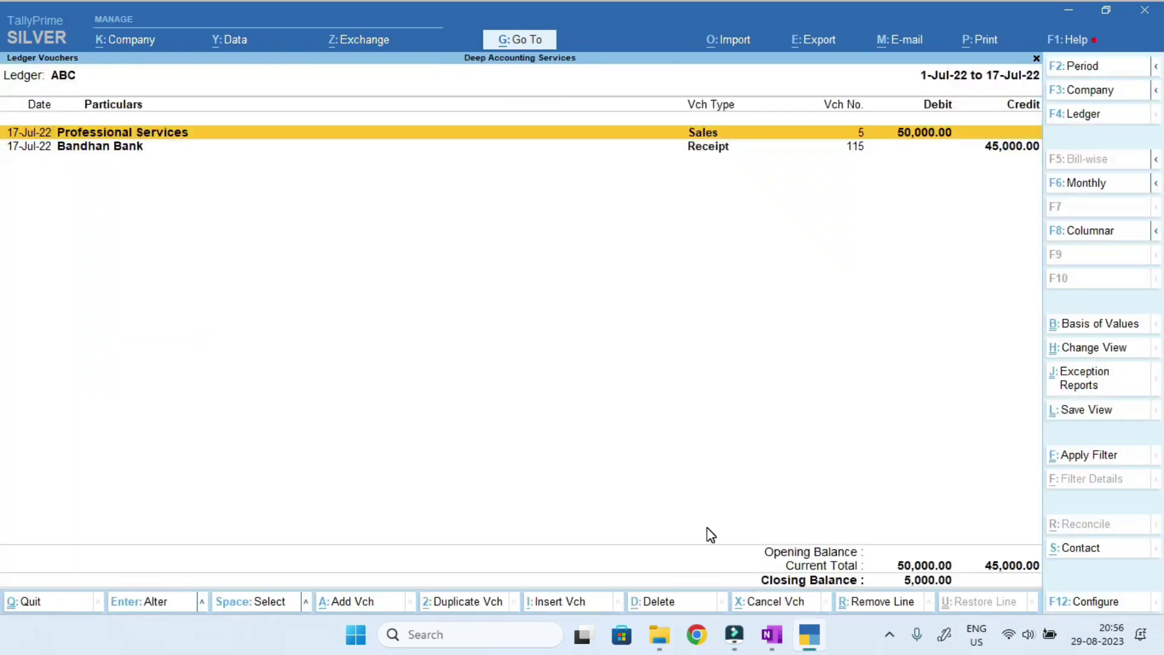
key(Down)
key(Return)
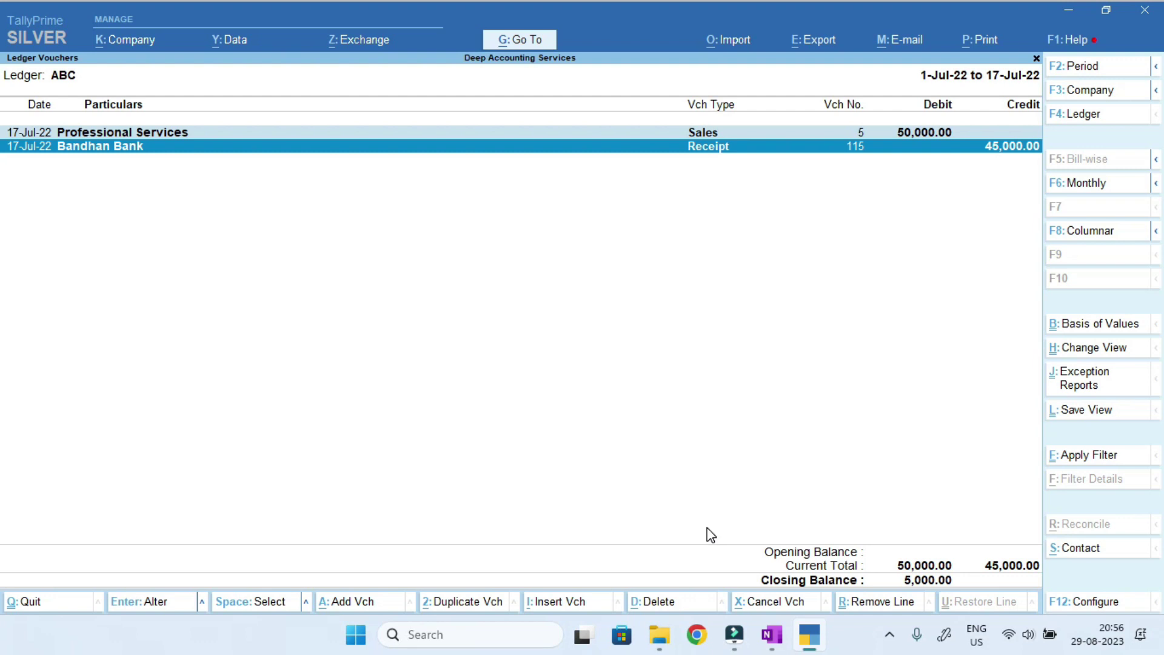
Add a new receipt voucher from the ledger report, crediting ABC 5000.
key(alt+a)
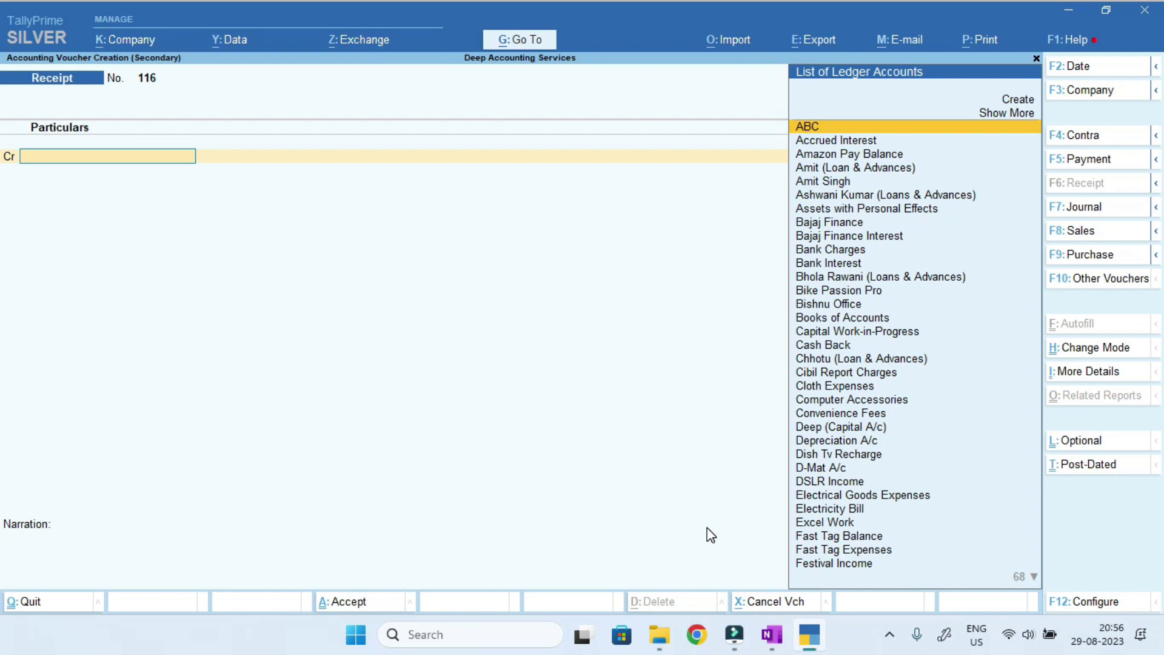
text(Abc)
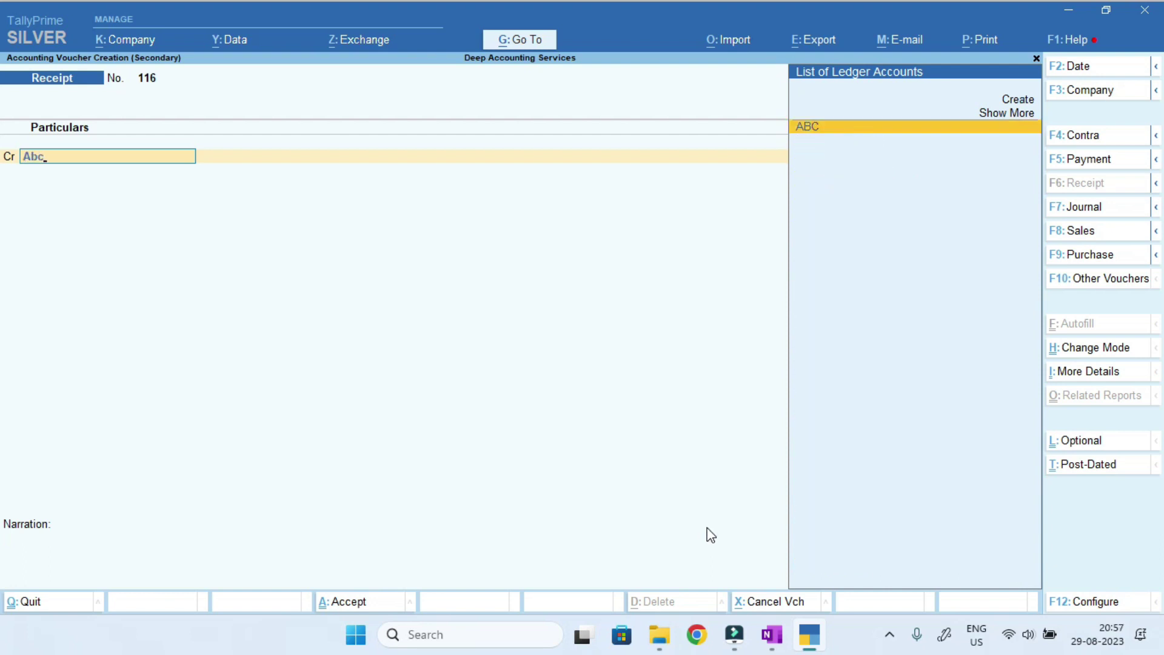
key(Return)
text(5000)
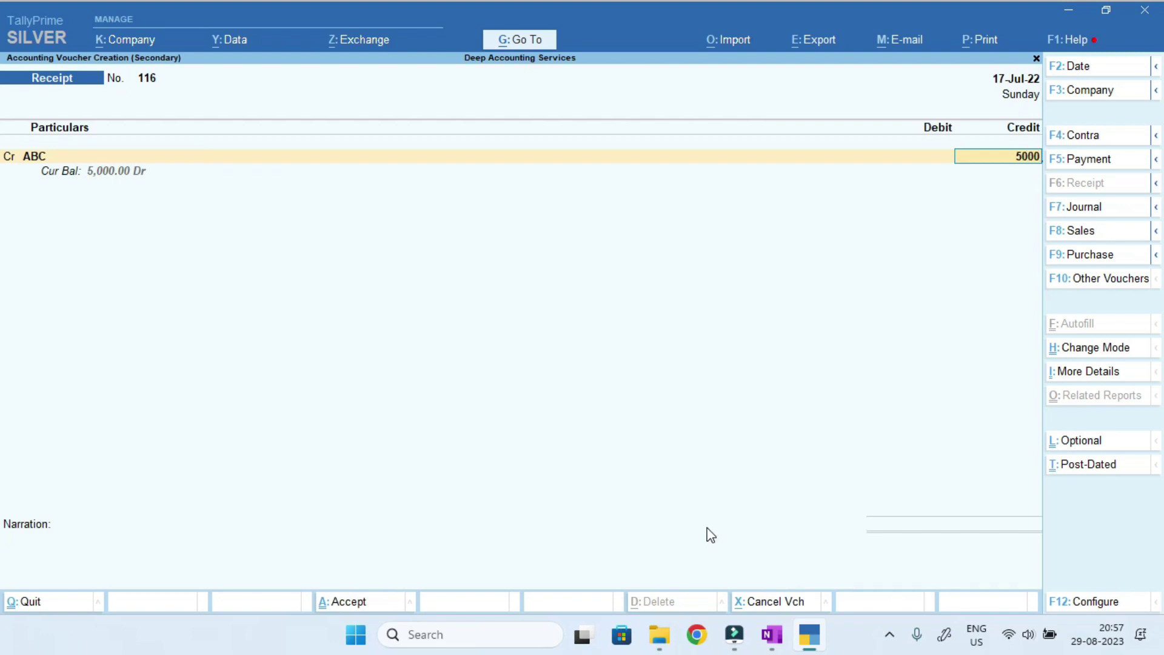
key(Return)
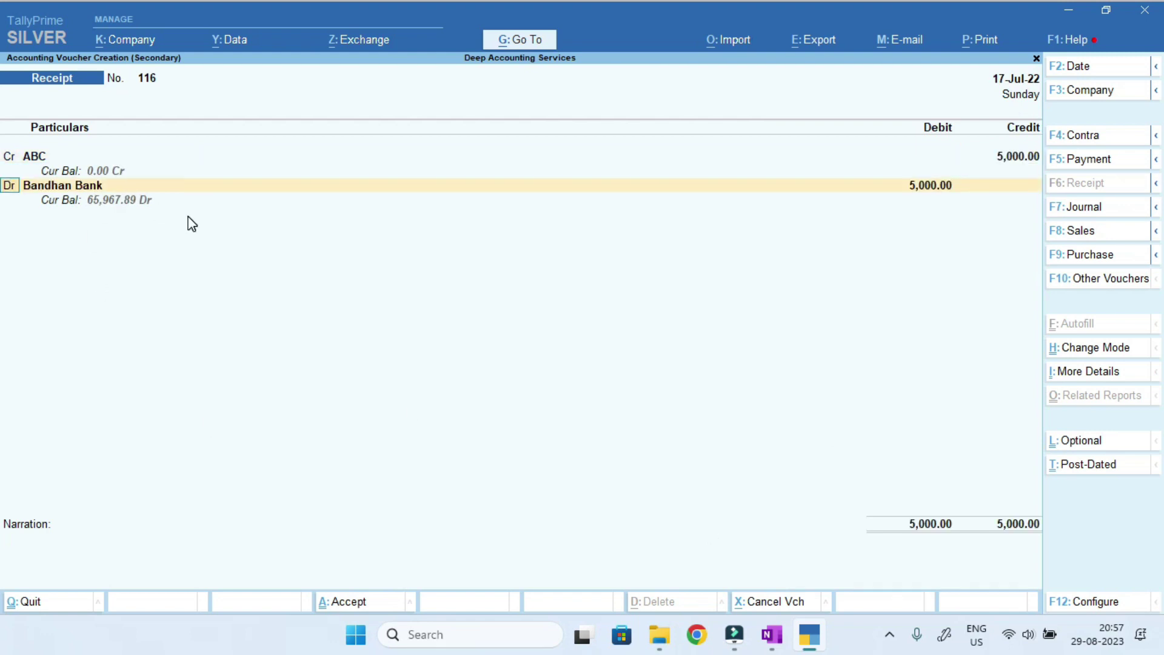
key(Return)
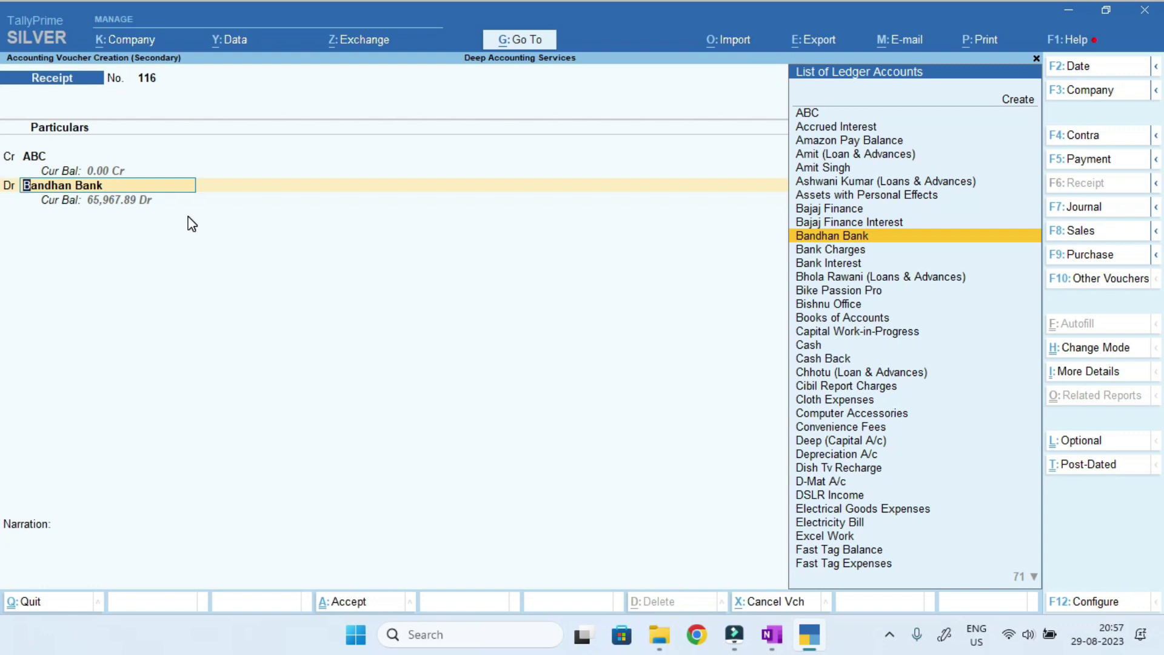
Create a TDS Receivable ledger under Current Assets and use it as the debit account in the receipt voucher.
key(alt+c)
text(TDS)
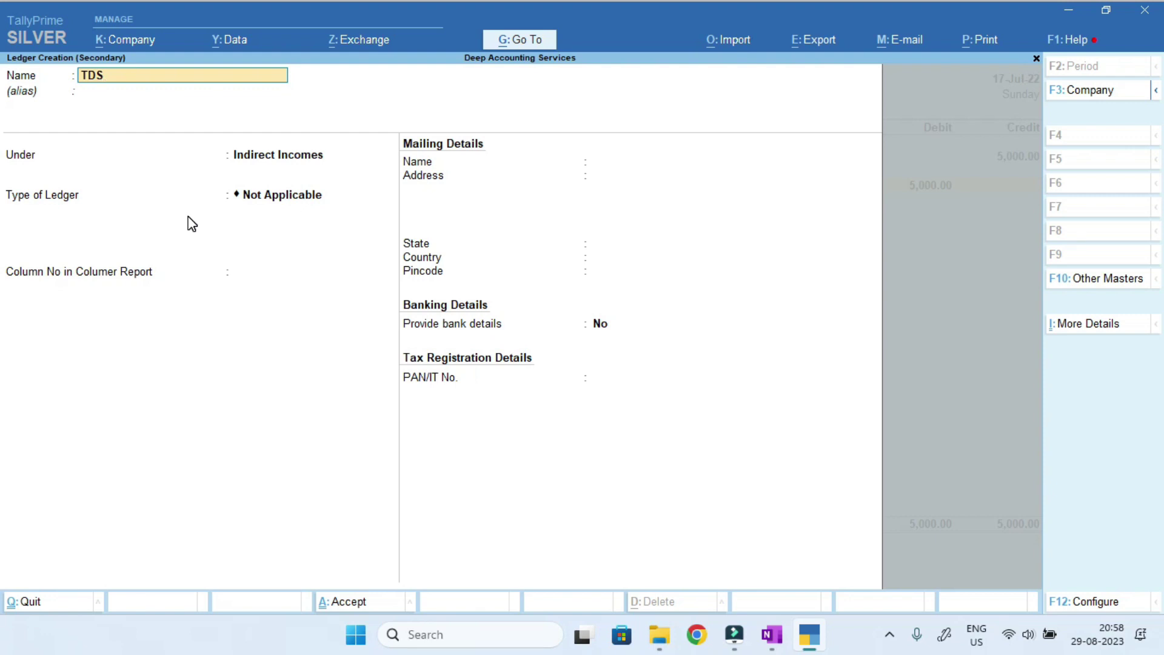
text(REceivable)
key(Return)
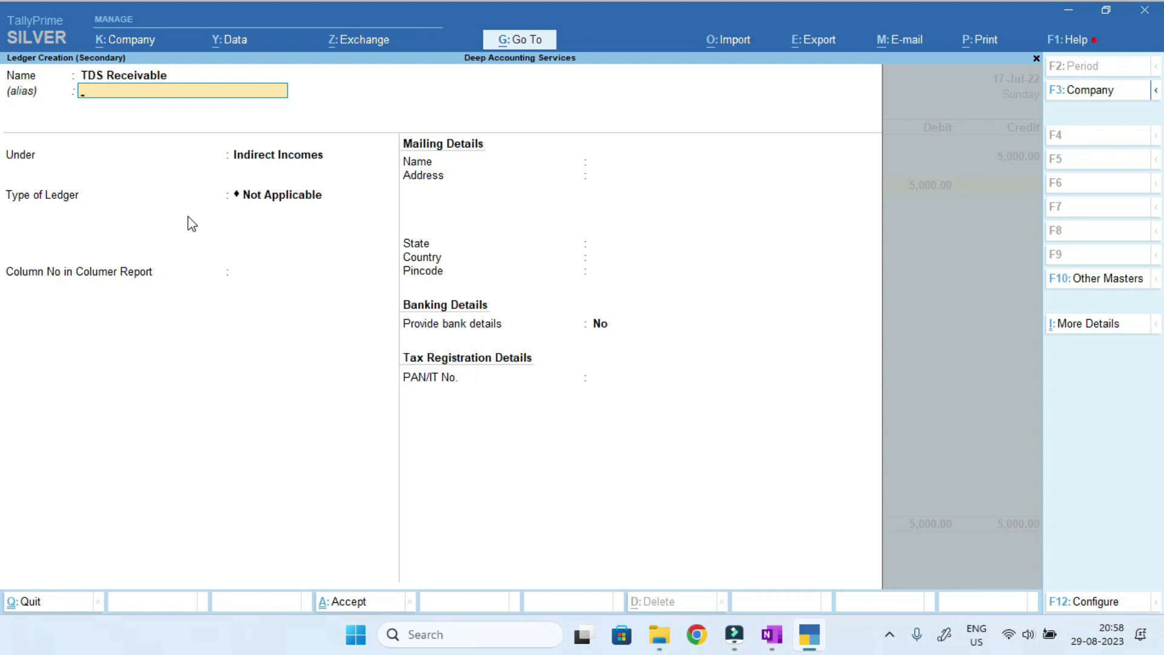
key(Return)
key(Return)
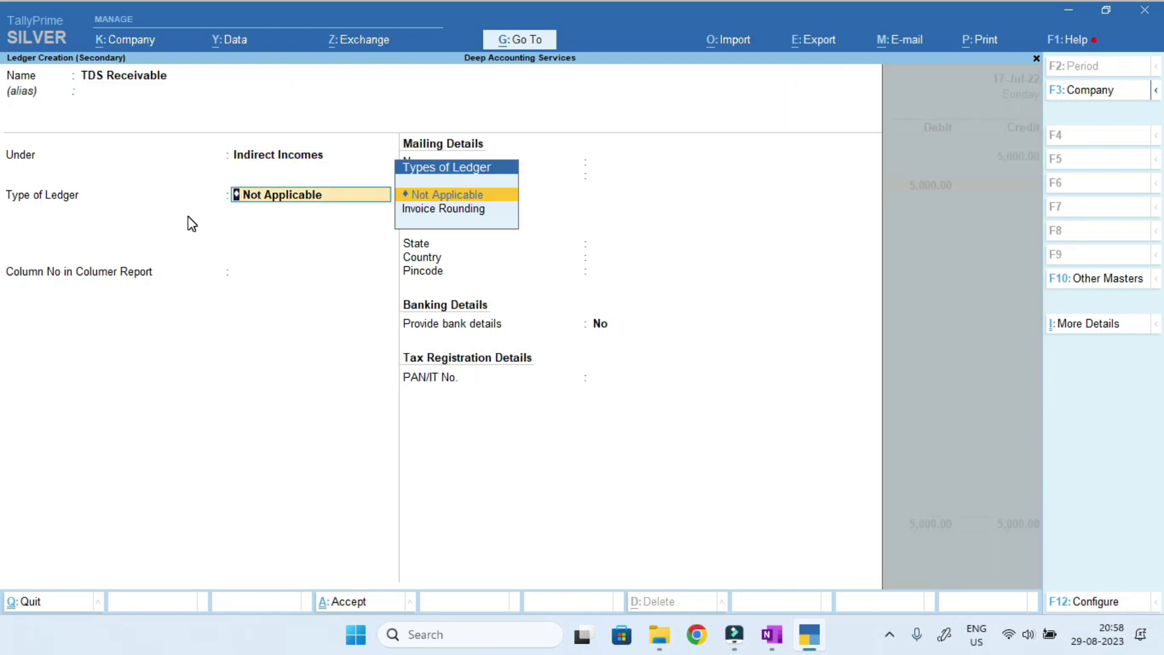
key(BackSpace)
text(Curr)
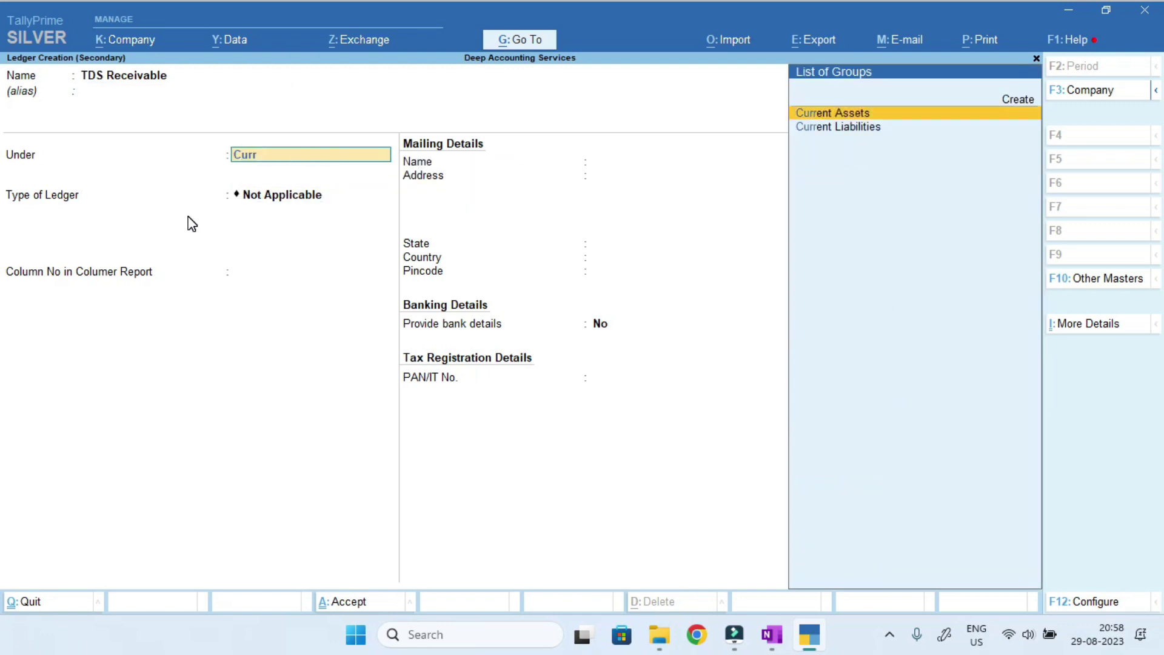
key(Return)
key(ctrl+a)
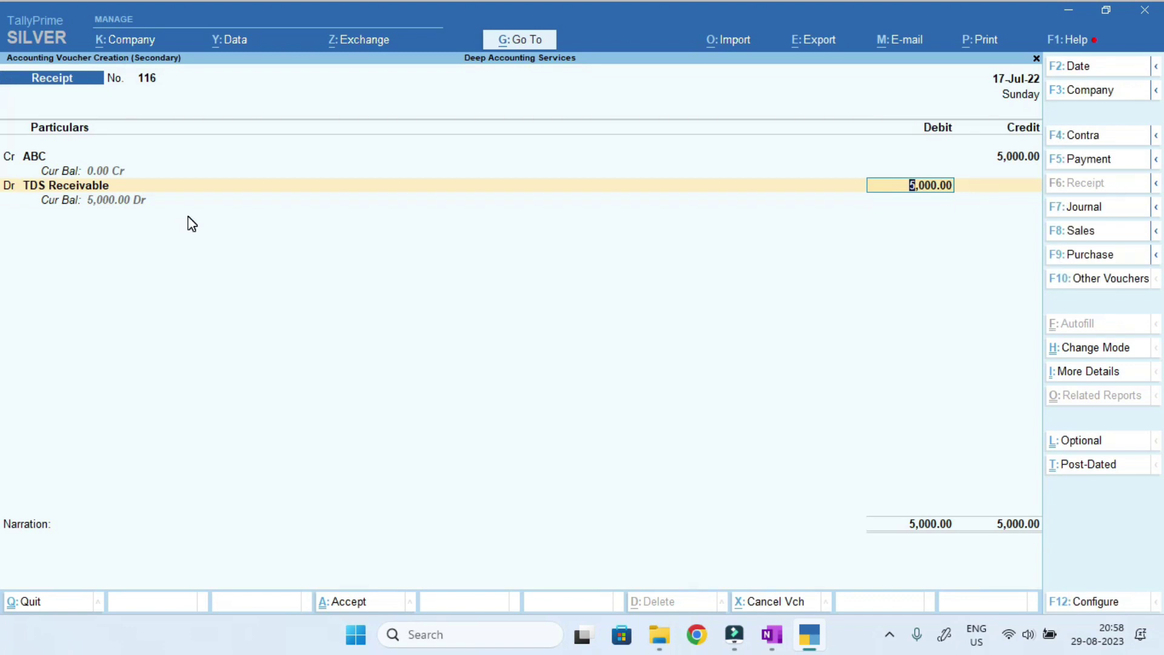
key(Return)
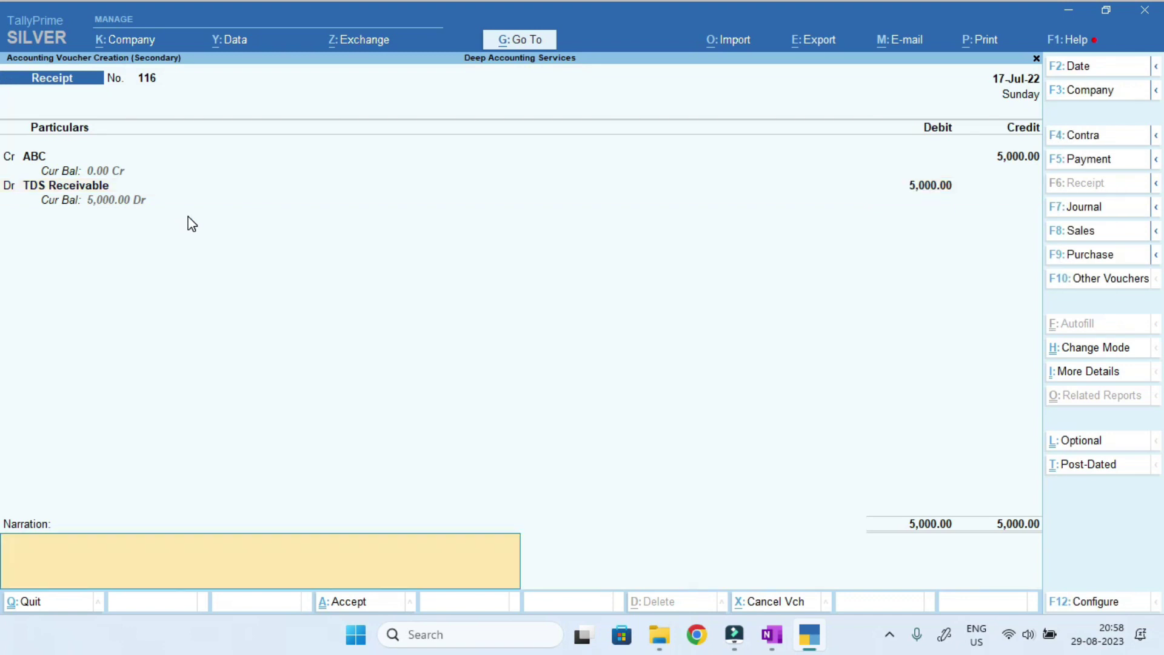
key(Return)
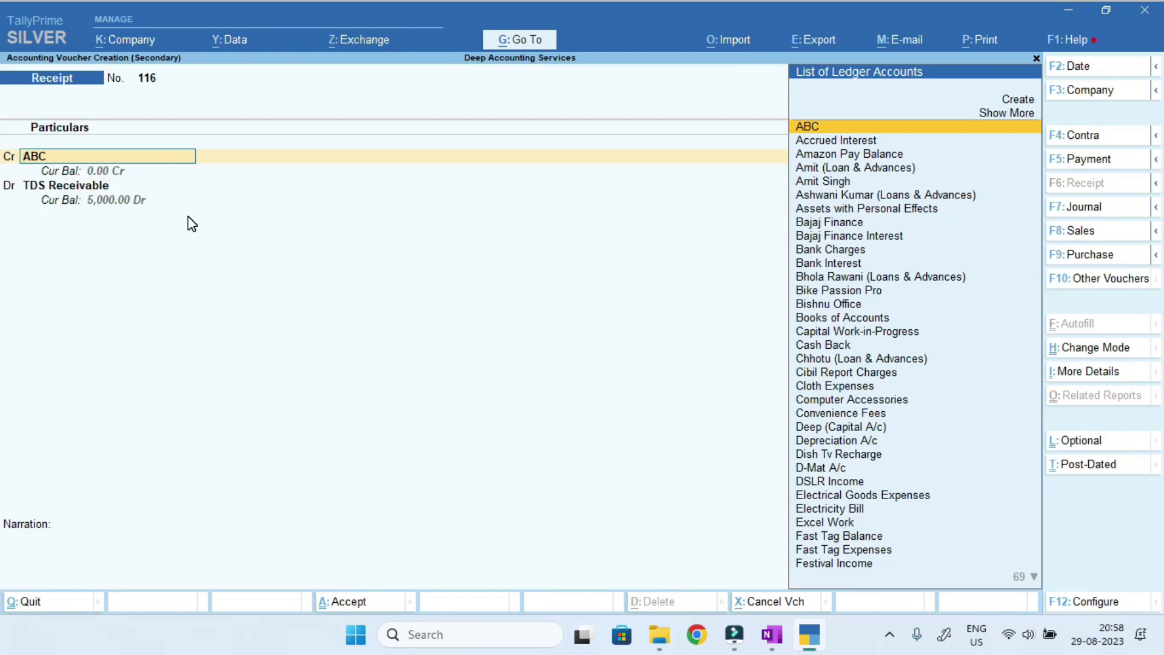
Change the entry to a journal voucher debiting TDS Receivable 5000 and crediting ABC 5000, and save it without a narration.
key(F7)
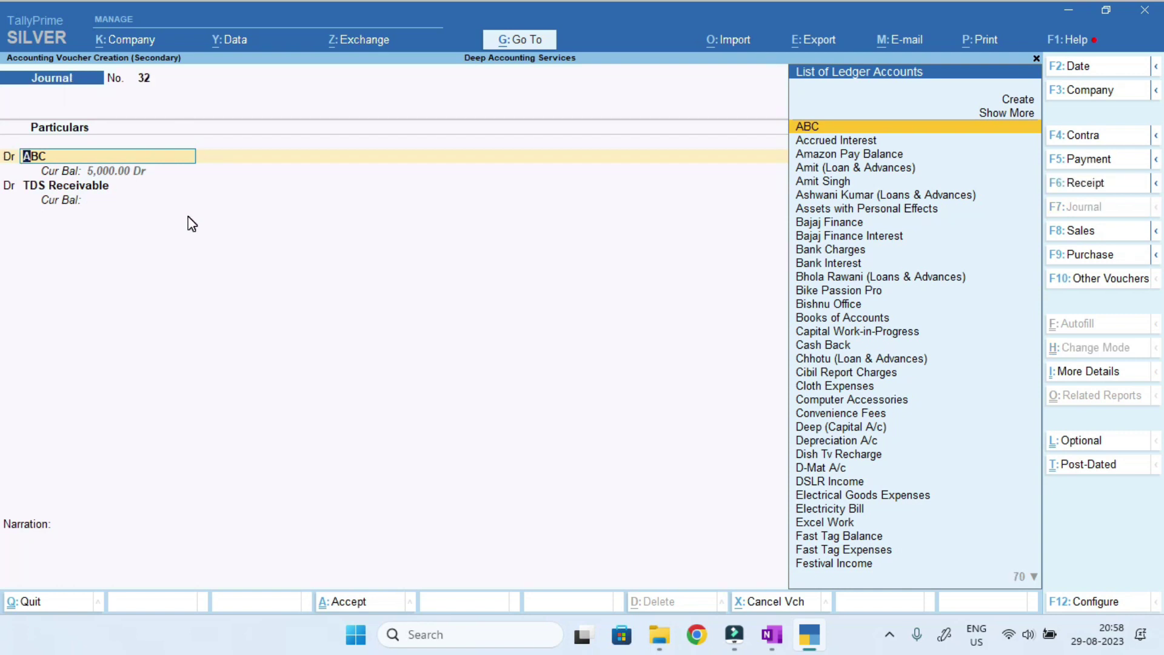
text(TDS Receivable)
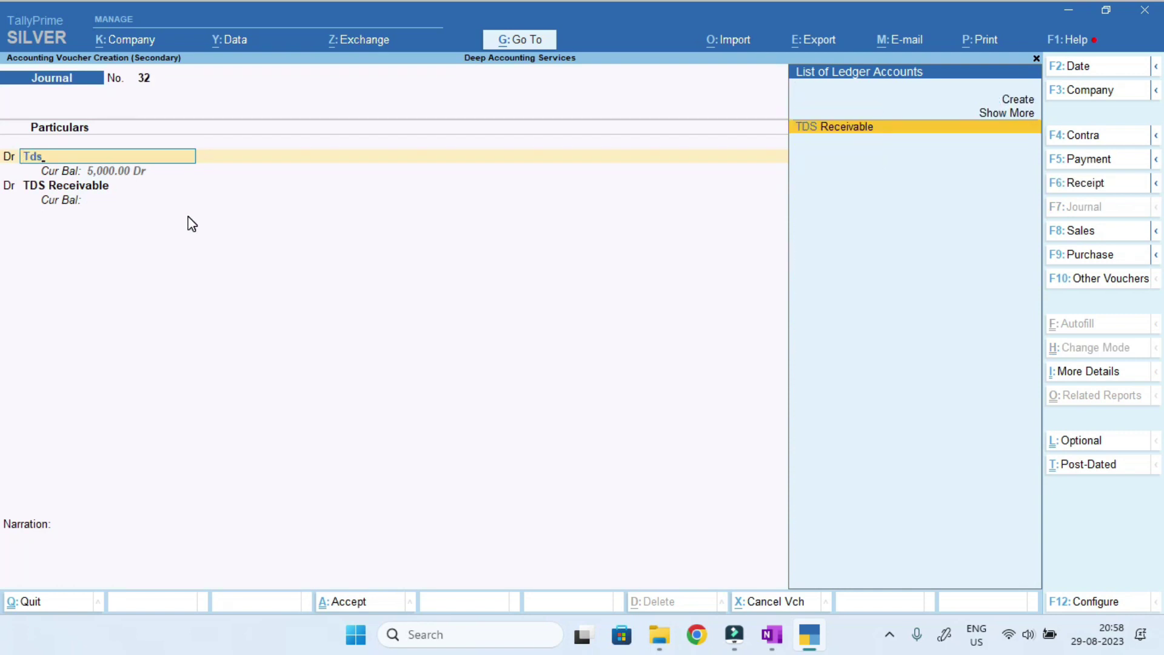
key(Return)
text(5000)
key(Return)
text(c)
key(Return)
text(ABC)
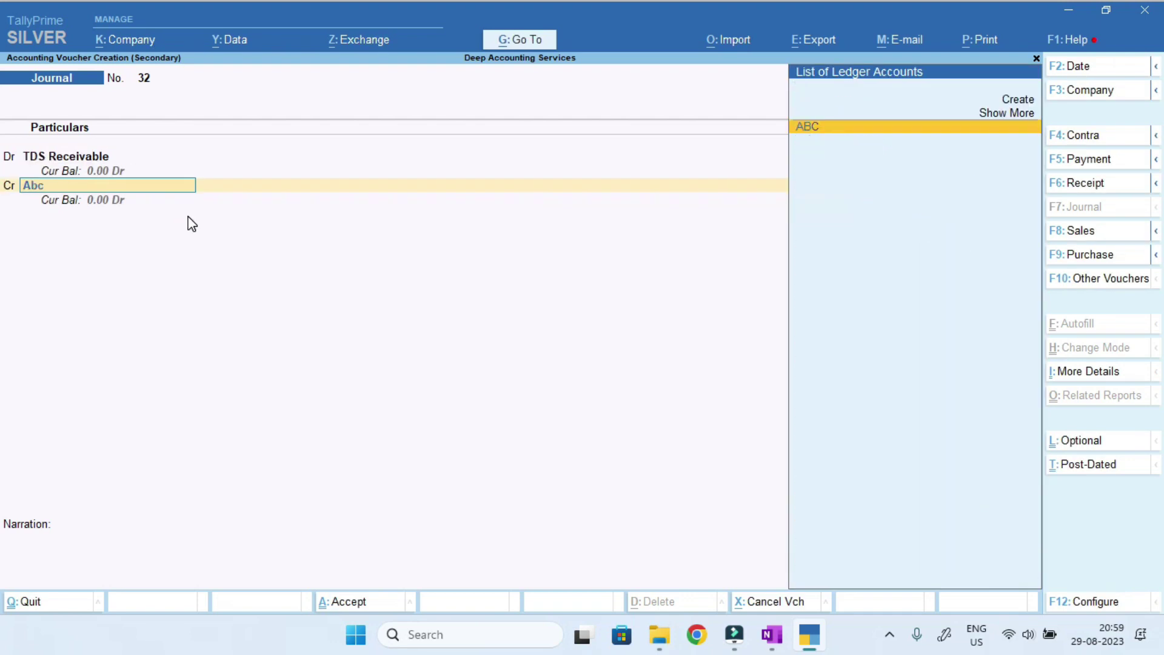
key(Return)
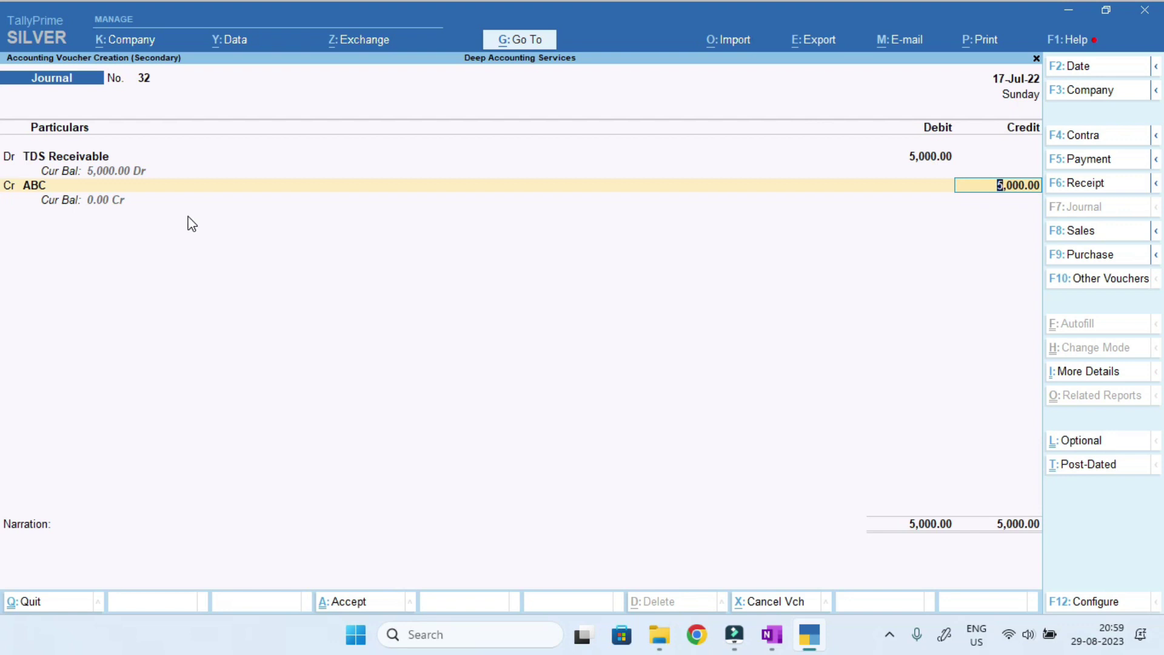
key(Return)
key(Return)
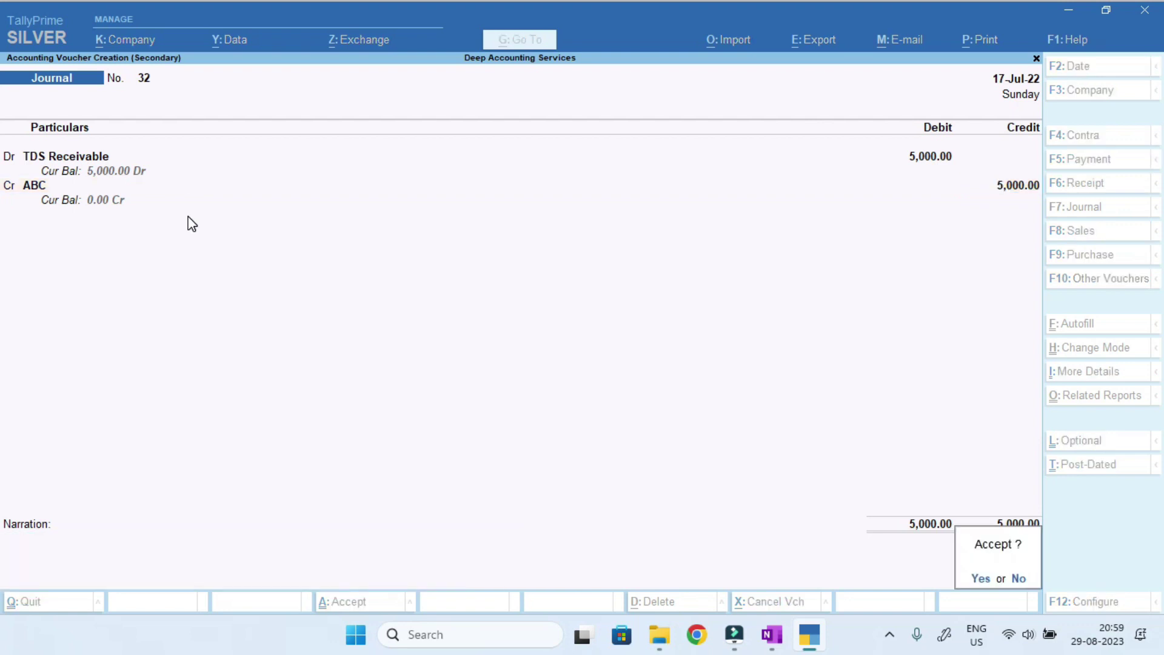
key(Return)
Delete the Bandhan Bank receipt and the TDS Receivable journal from the ledger vouchers of ABC.
key(Up)
key(Down)
key(Down)
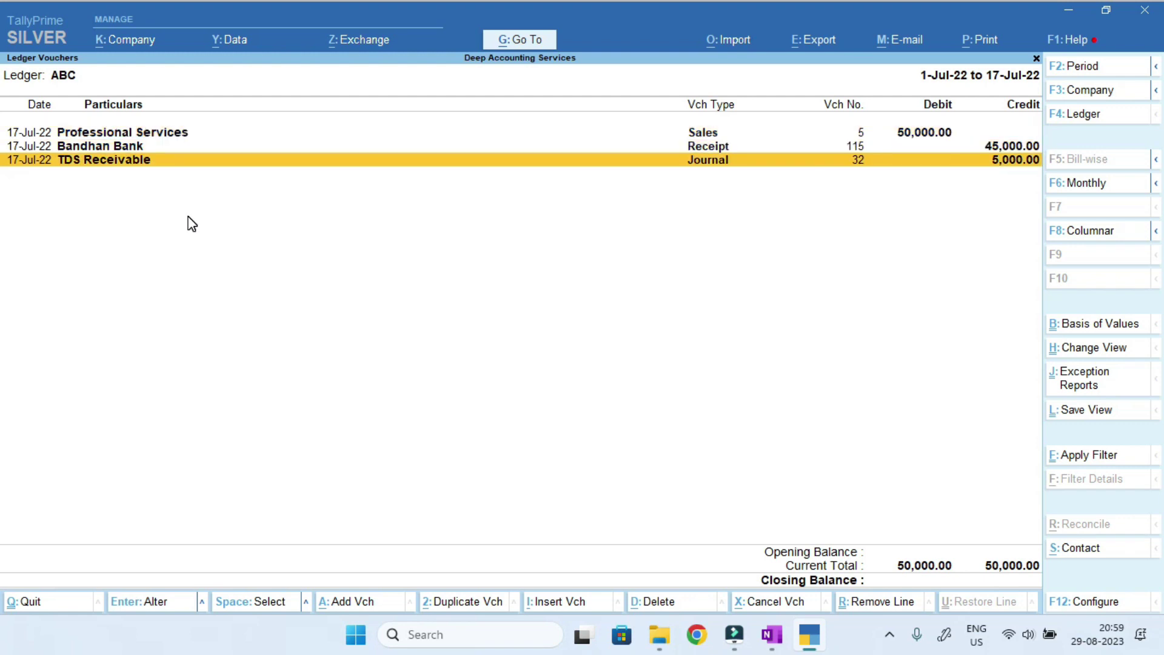
key(Up)
key(Down)
key(Up)
key(Down)
key(shift+Up)
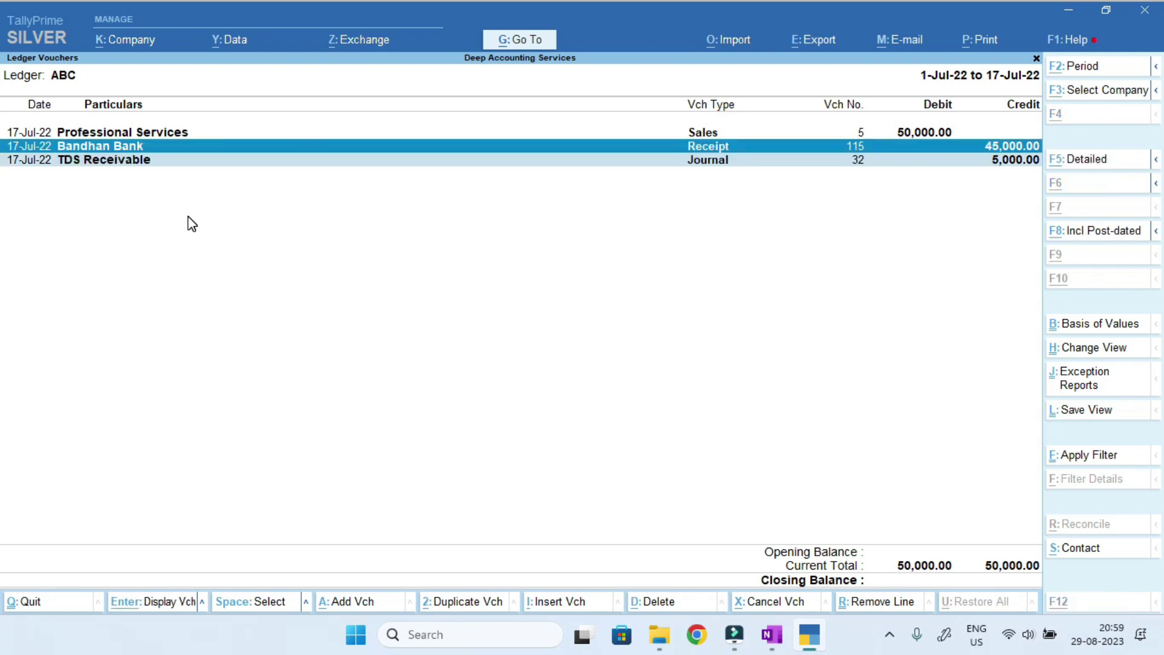
key(alt+d)
key(Return)
Add a new receipt voucher crediting ABC 50000 and debiting Bandhan Bank 45000.
key(alt+a)
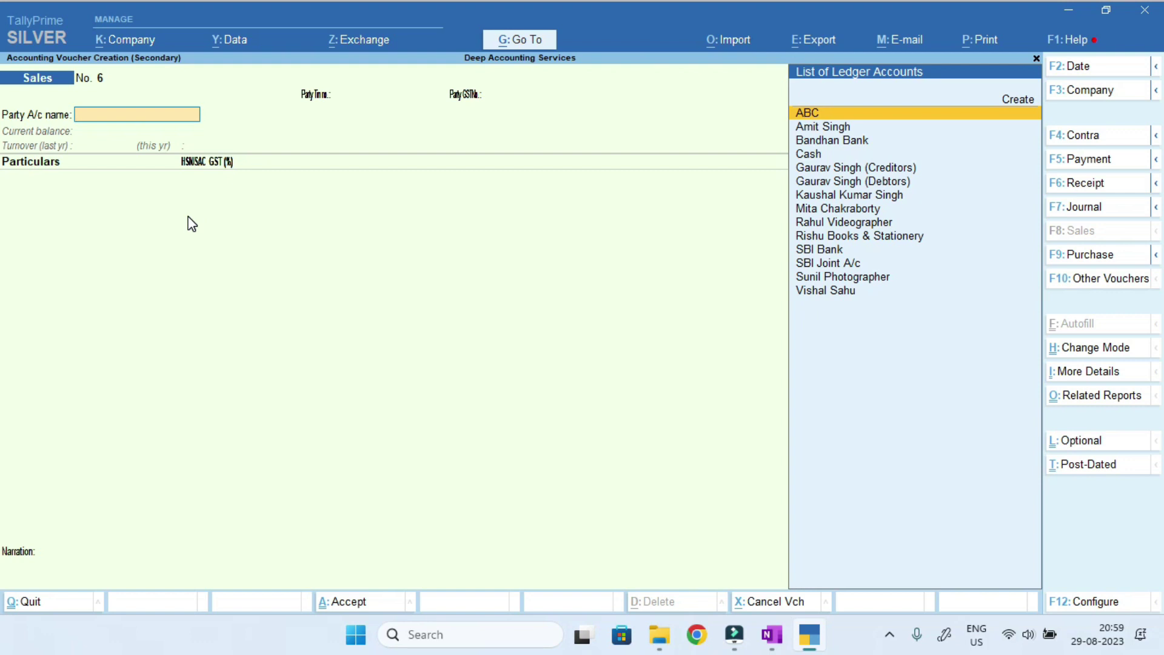
key(F6)
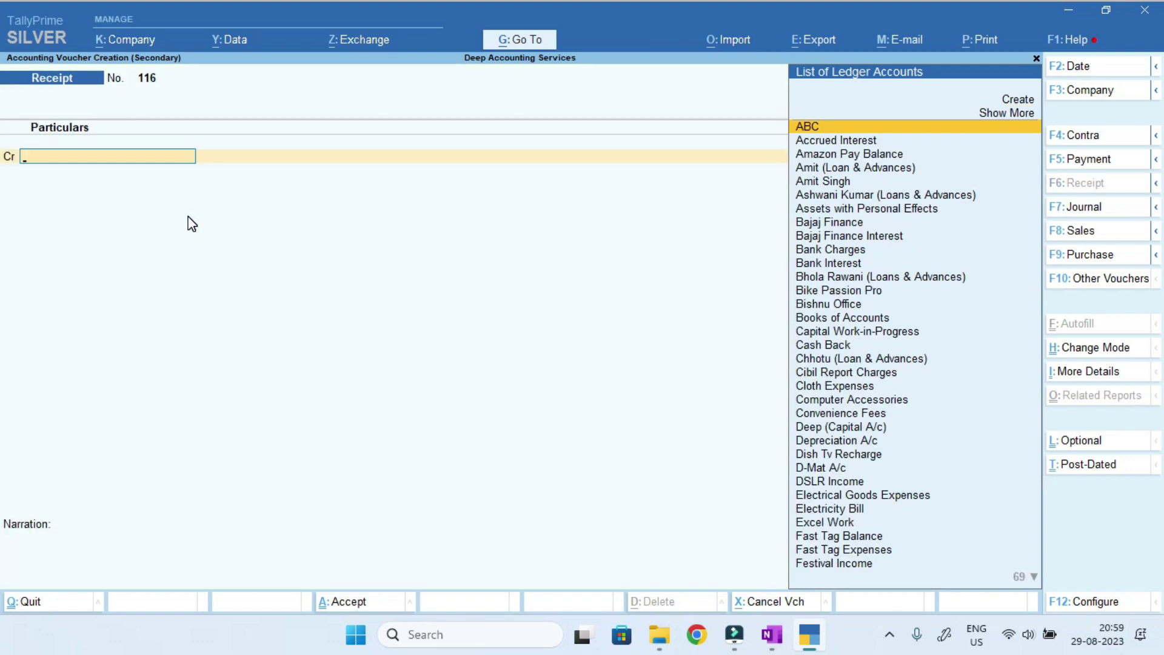
text(ab)
key(Return)
text(50,0)
text(0000)
key(Return)
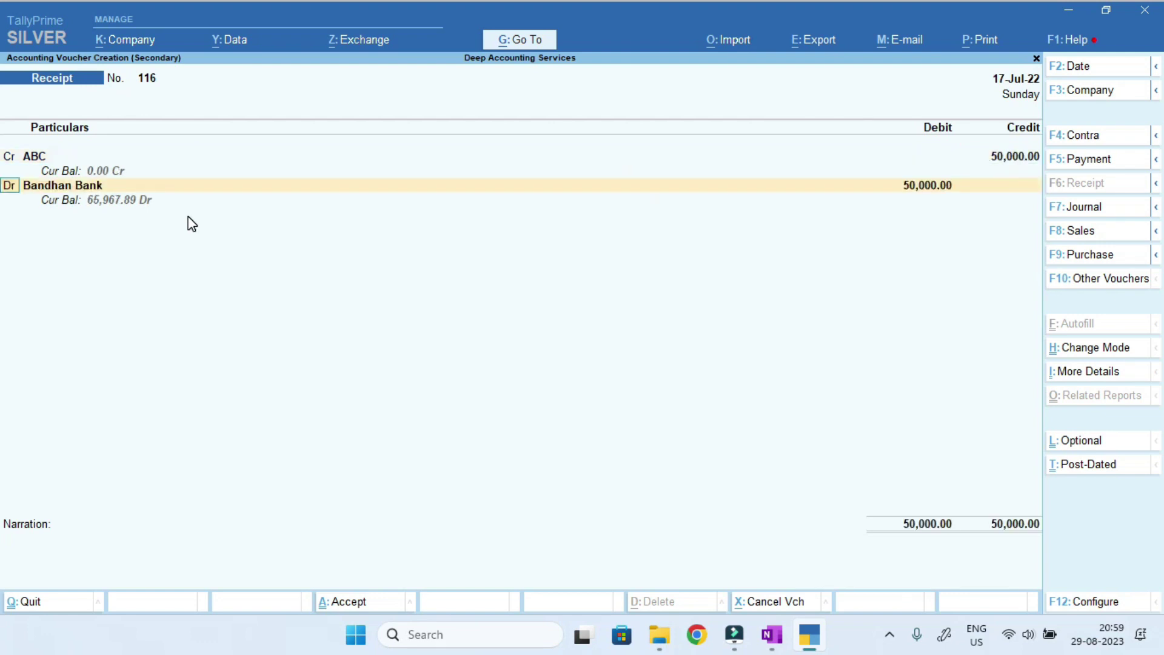
key(Return)
text(45000)
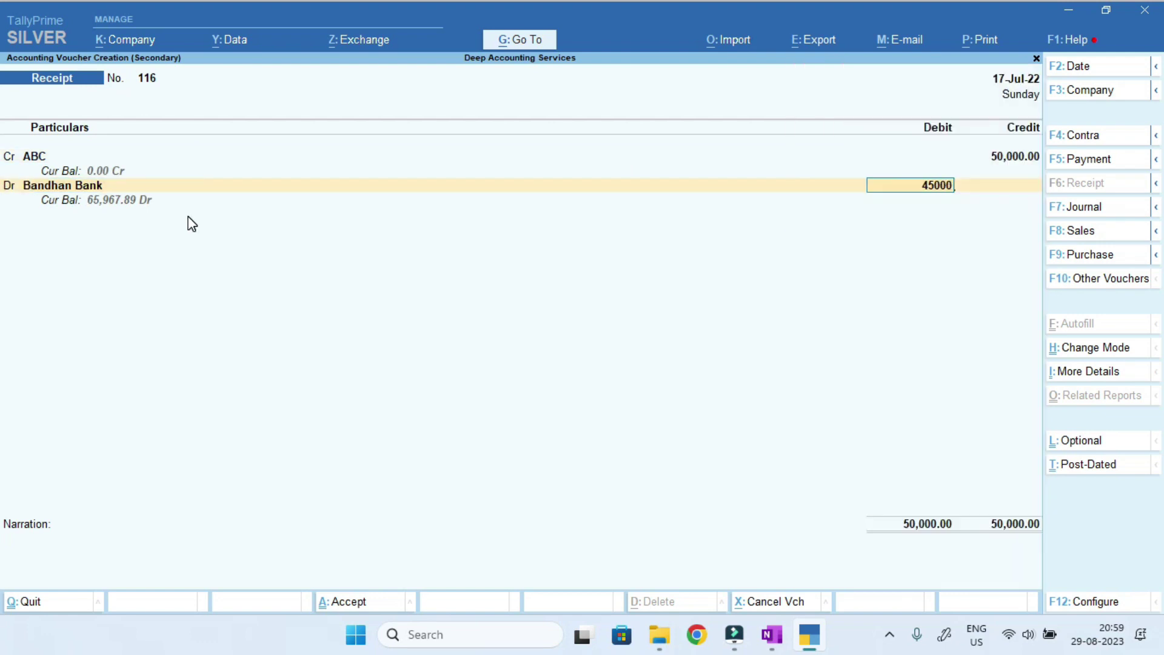
key(Return)
key(Return)
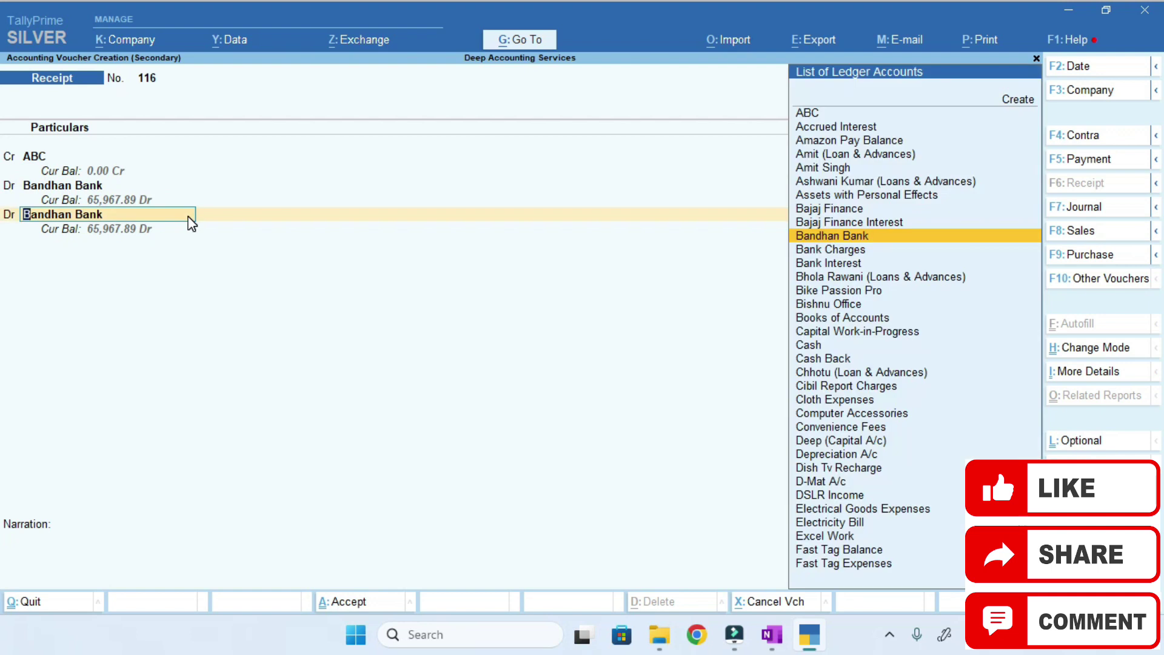
Debit TDS Receivable for the remaining 5,000 in the receipt voucher and save it without a narration.
text(tds)
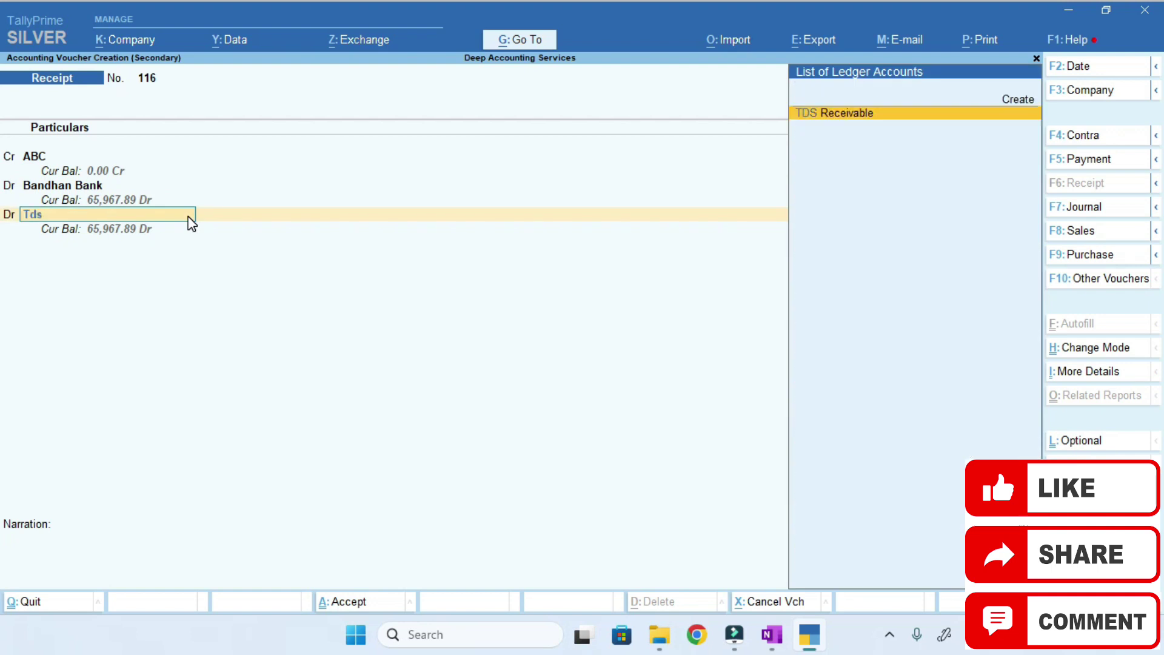
key(Return)
key(Return)
key(Return)
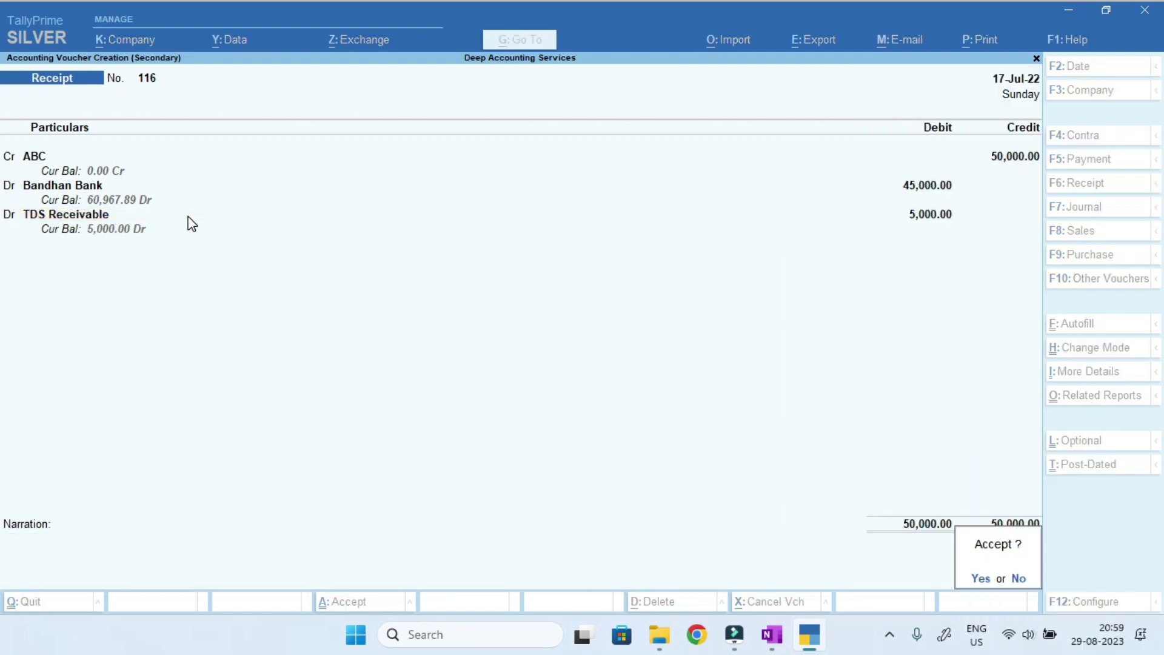
key(Return)
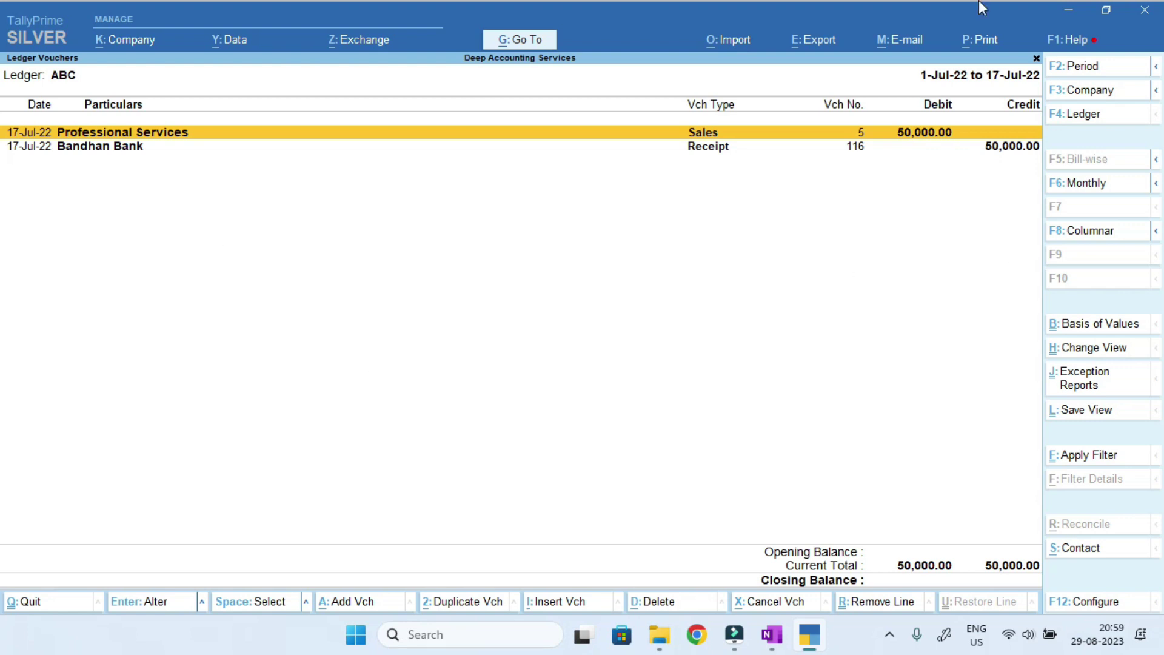
Open the 26 AS PDF from the You Tube folder and highlight the Total Amount Paid/Credited heading in Part-I.
mouse_move(661, 636)
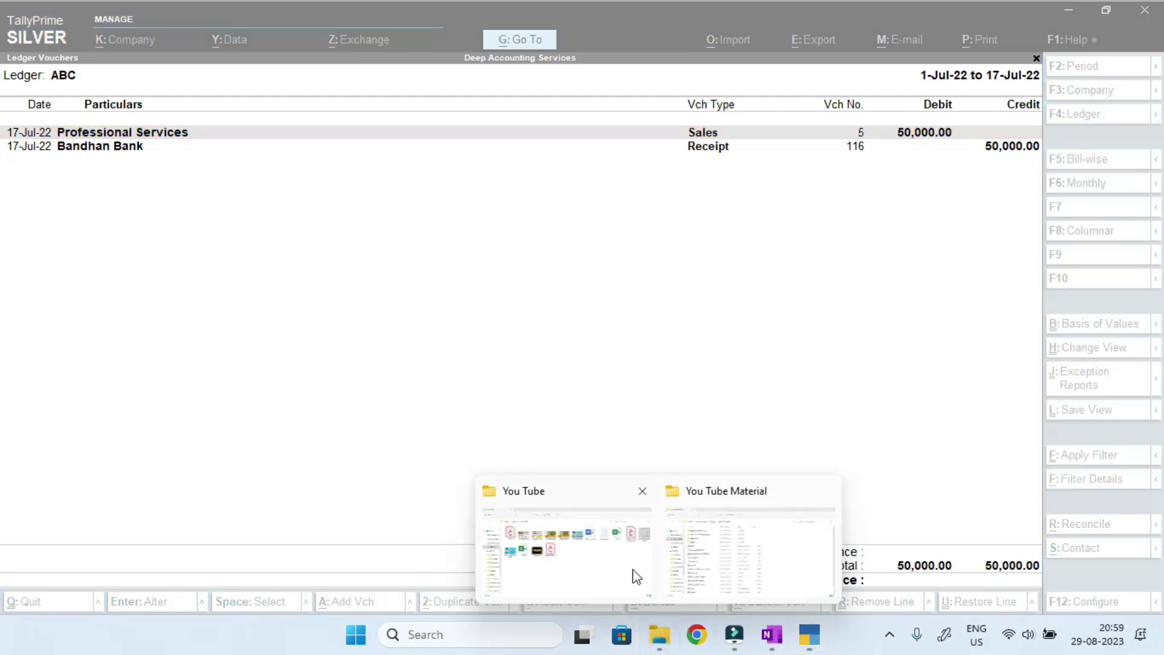
click(587, 553)
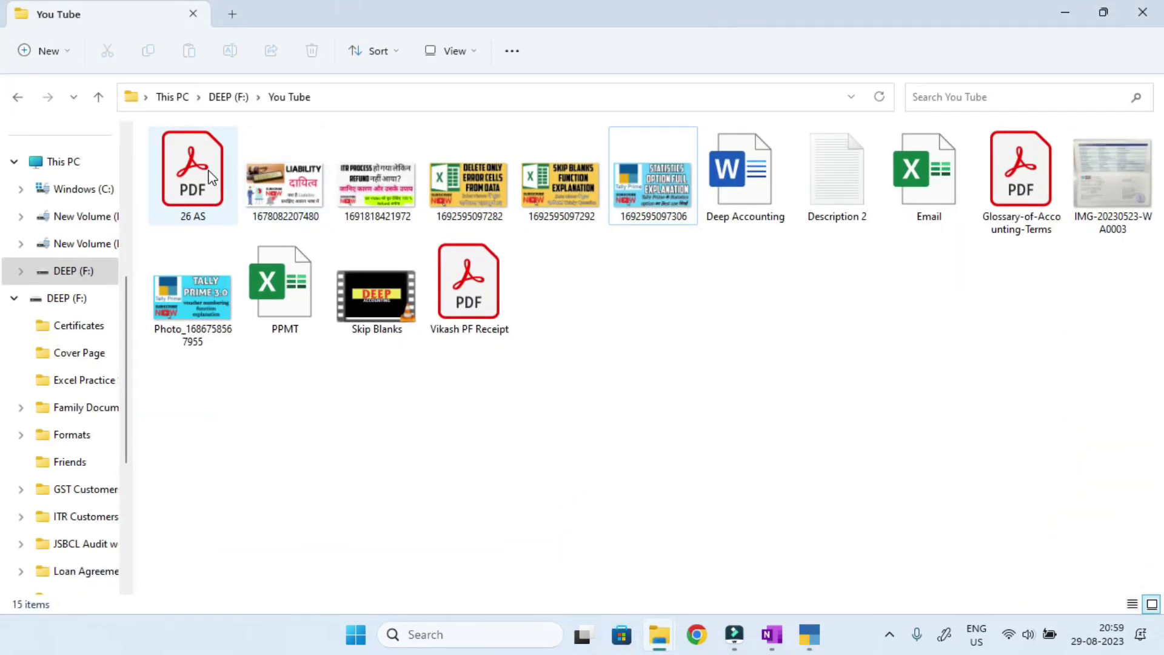
click(211, 176)
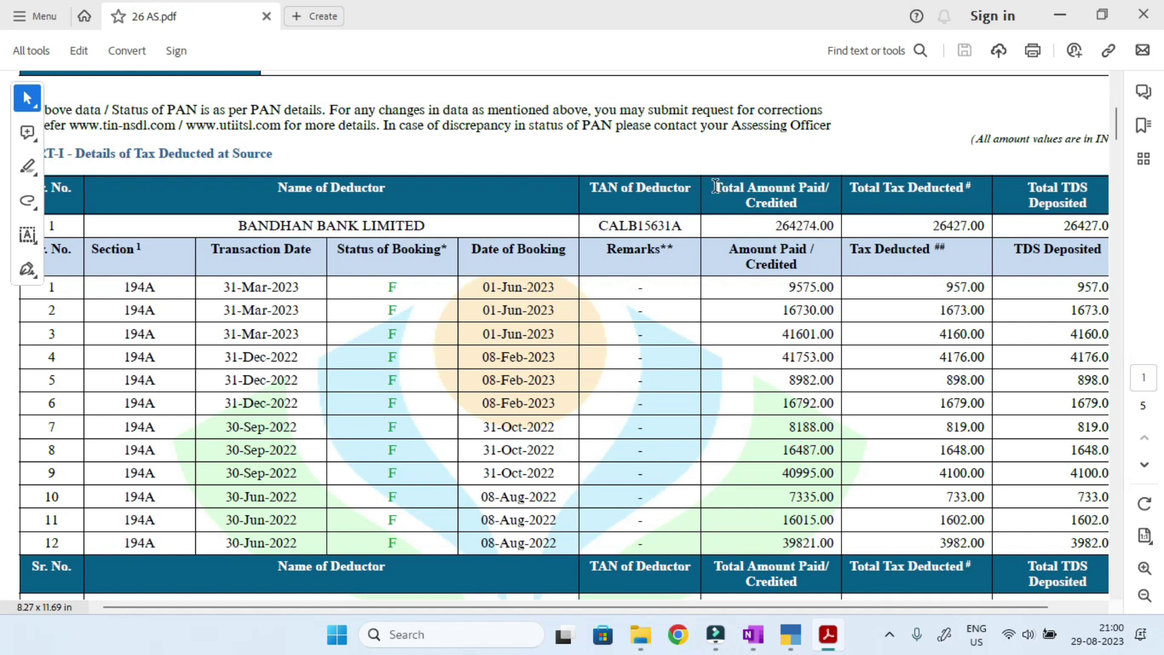
drag(811, 189, 789, 205)
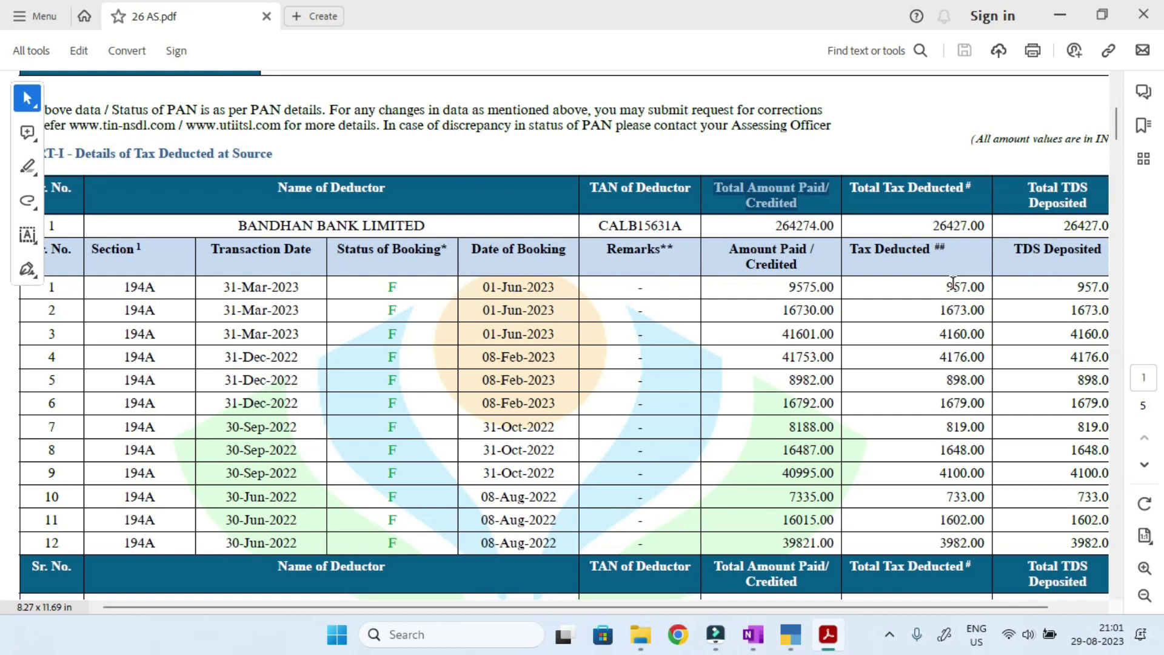
Compare the amount paid with the tax deducted in the first Bandhan Bank Limited transaction row, highlighting each figure in turn.
drag(789, 287, 840, 287)
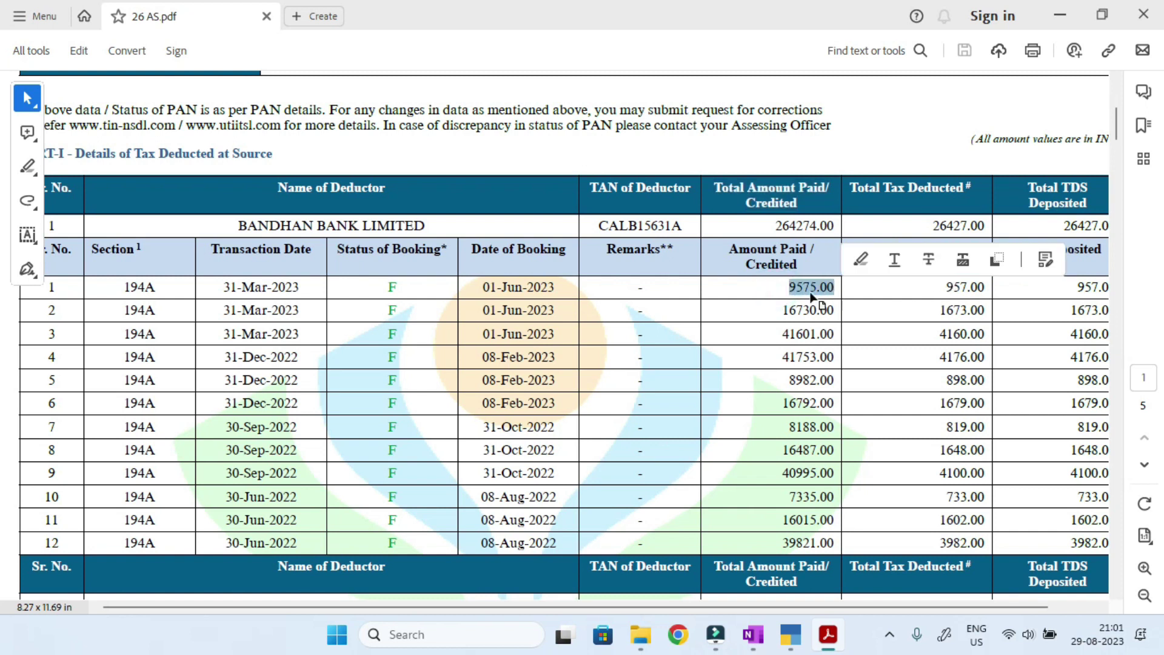
click(934, 289)
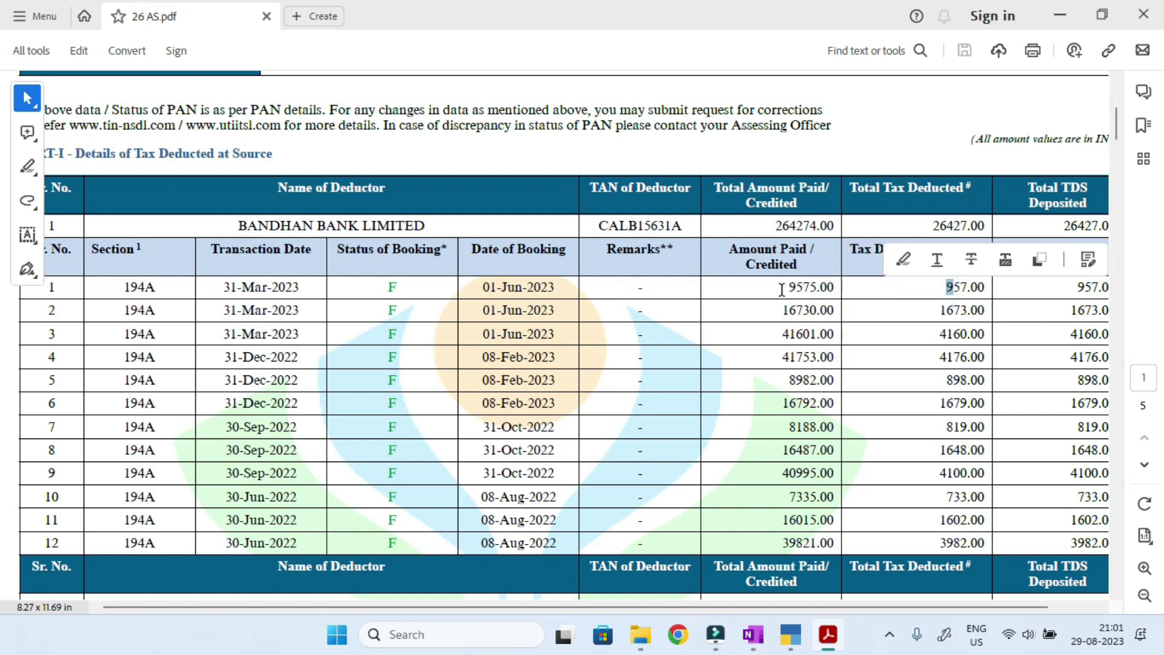
drag(782, 288, 836, 288)
mouse_move(932, 292)
mouse_down()
mouse_move(977, 288)
mouse_move(940, 287)
mouse_up()
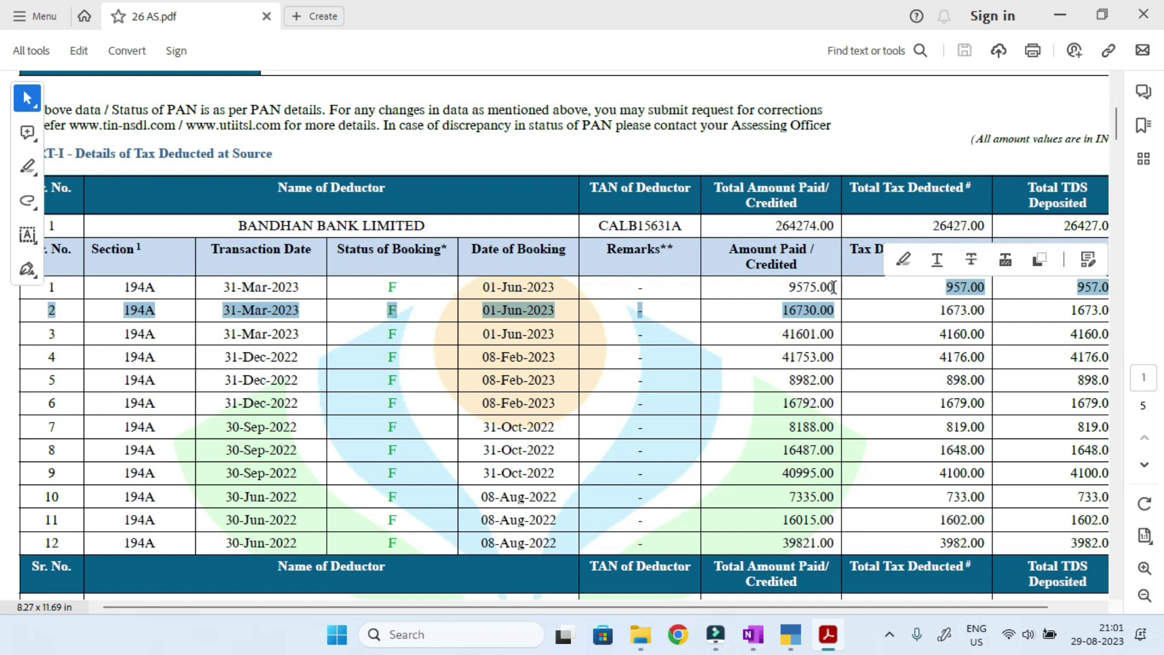
click(809, 360)
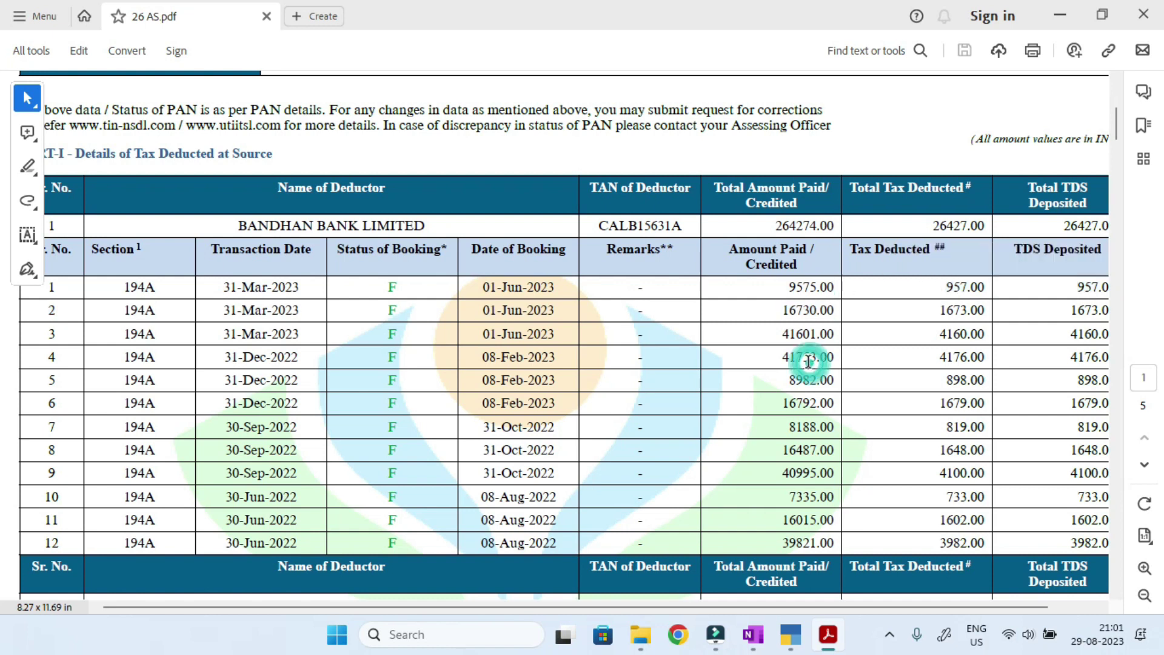
click(780, 287)
double_click(781, 287)
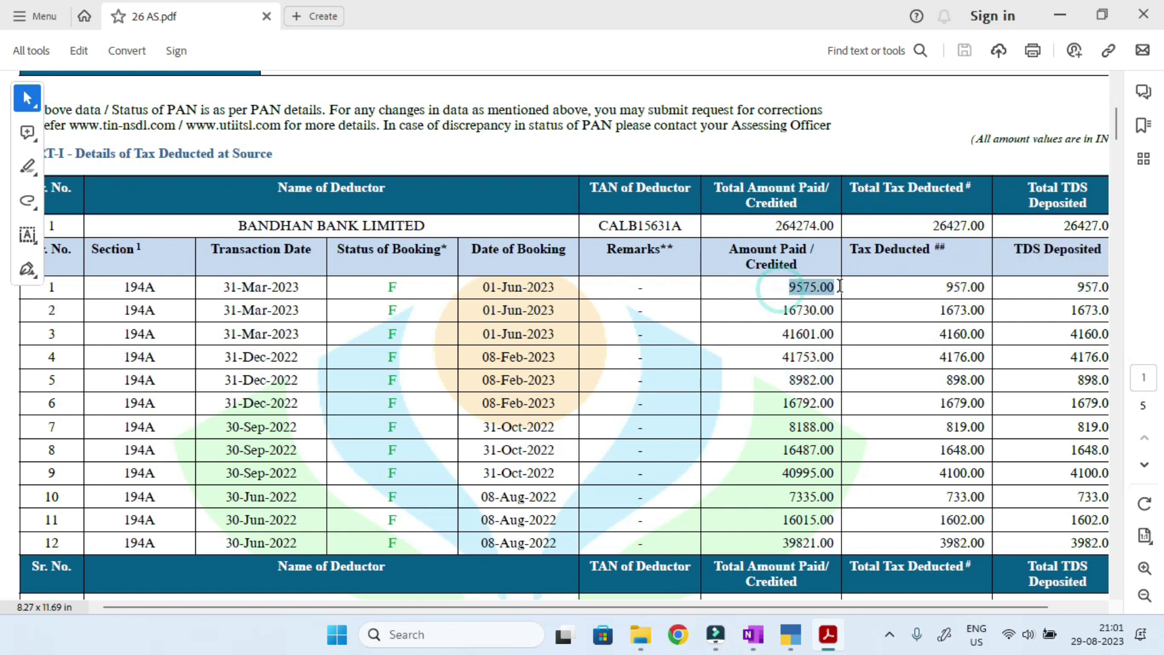
drag(931, 286, 984, 286)
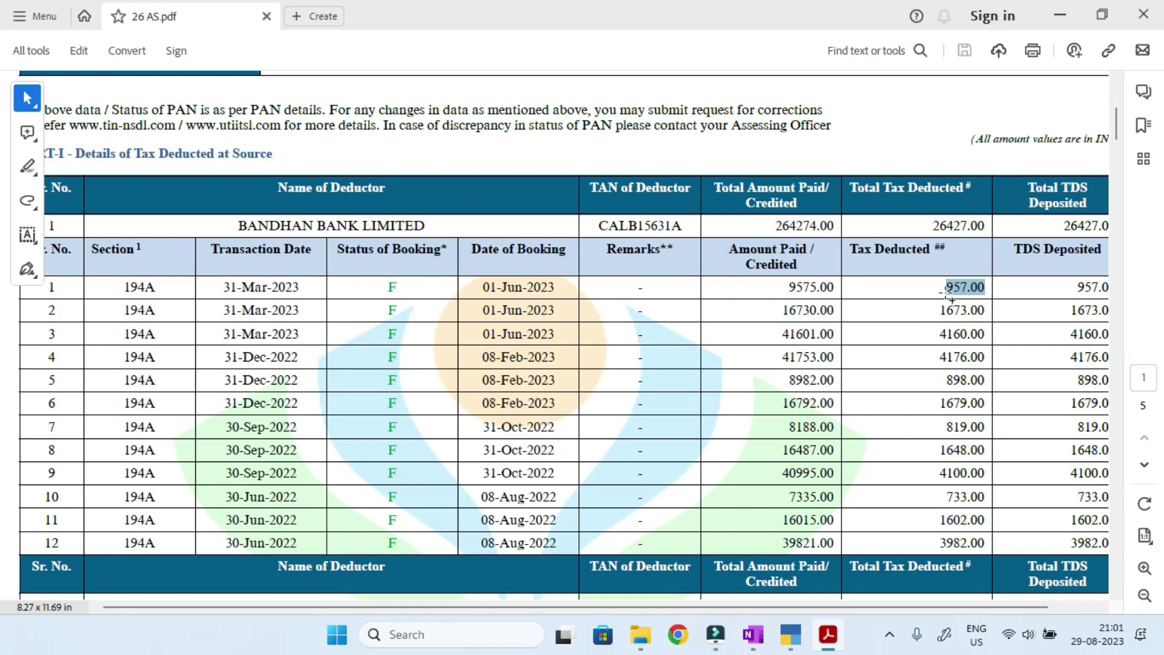
drag(773, 286, 816, 291)
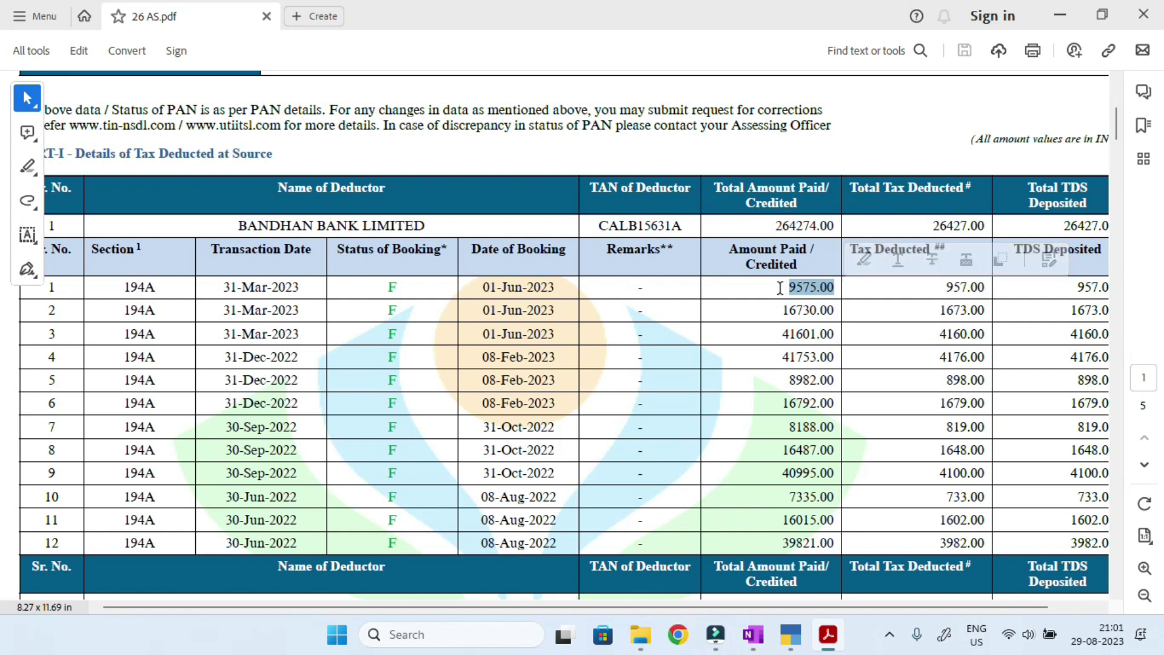
drag(938, 288, 986, 289)
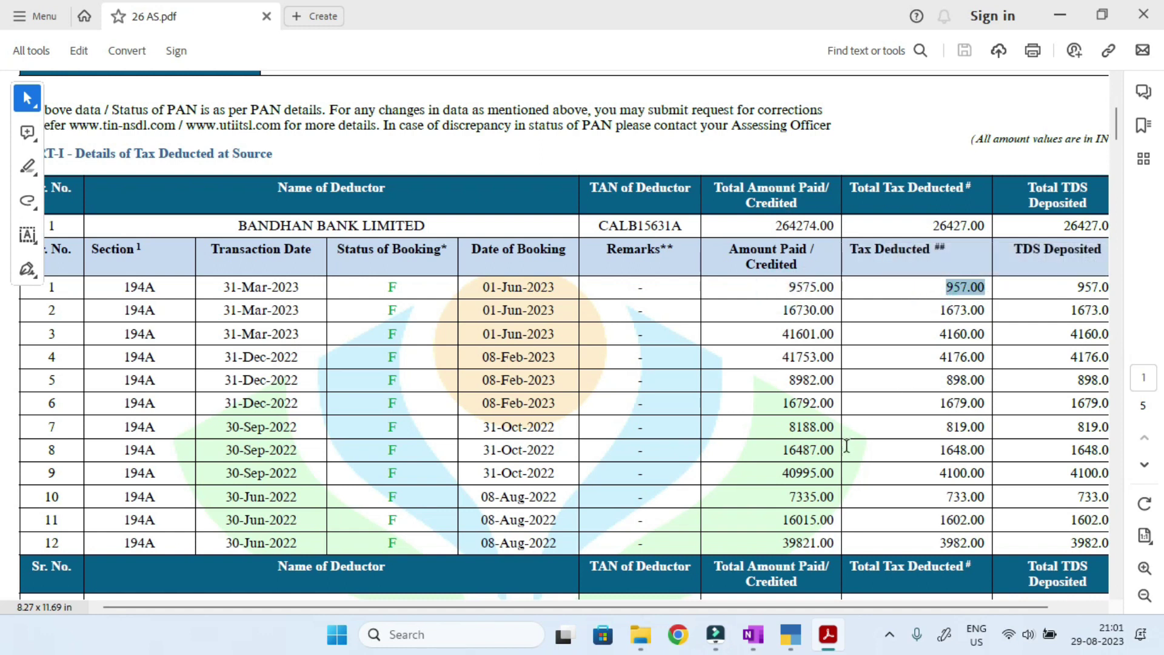
Switch to TallyPrime, leave the ABC ledger vouchers and display the Balance Sheet in detailed form.
key(alt+Tab)
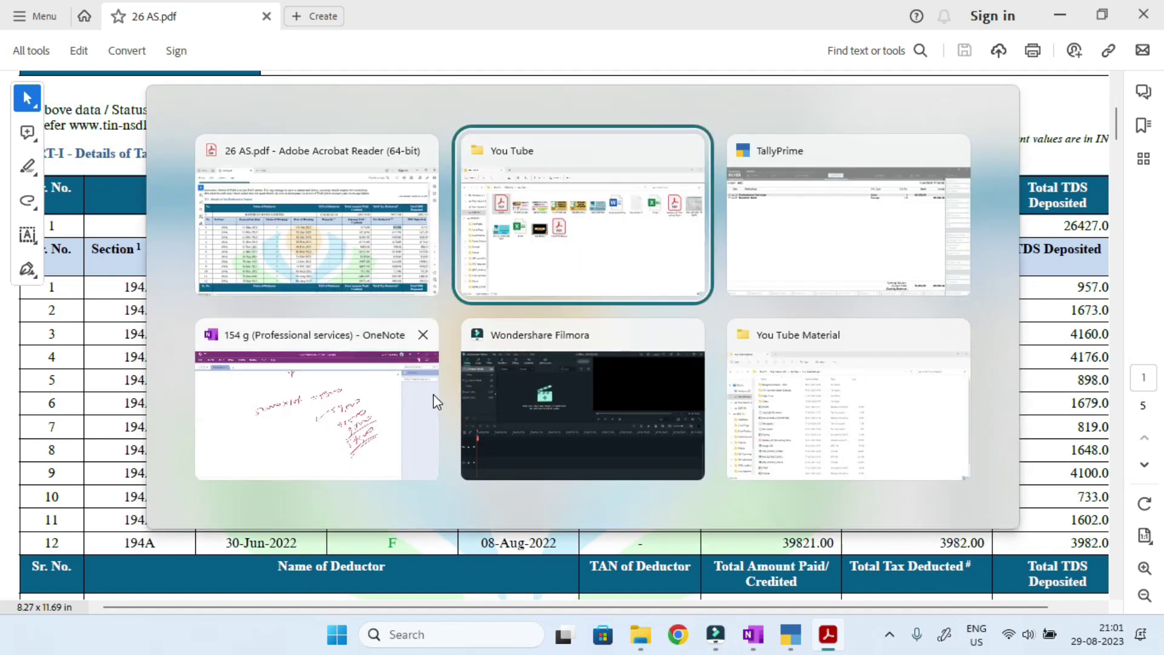
click(838, 228)
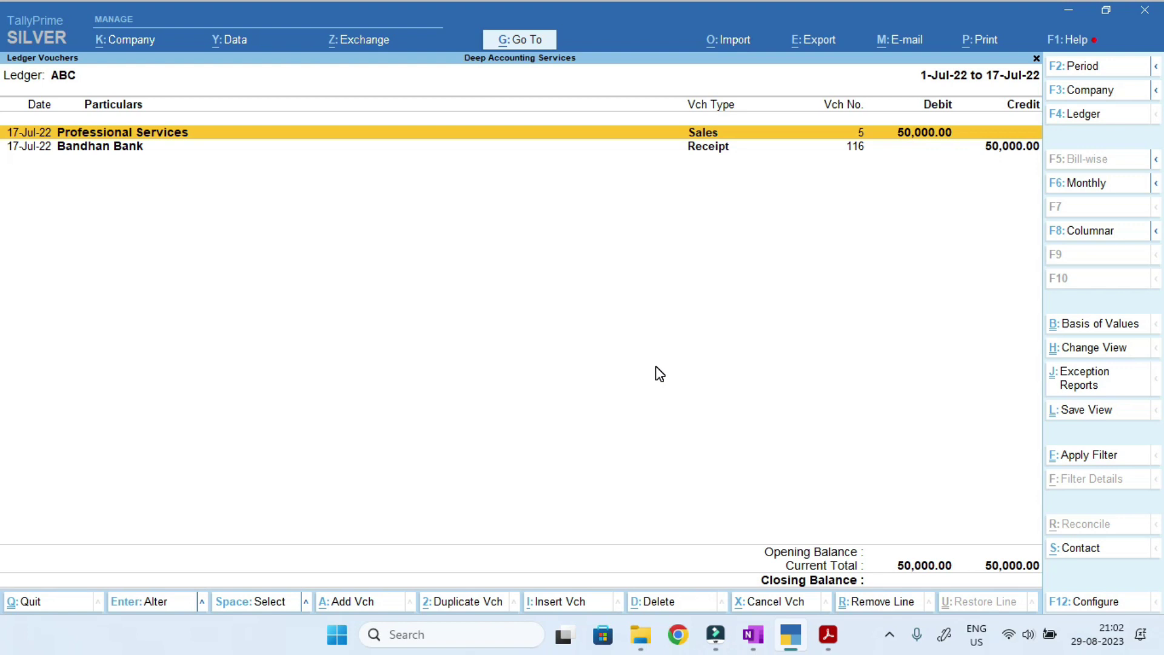
key(Escape)
key(Escape)
key(Escape)
key(Escape)
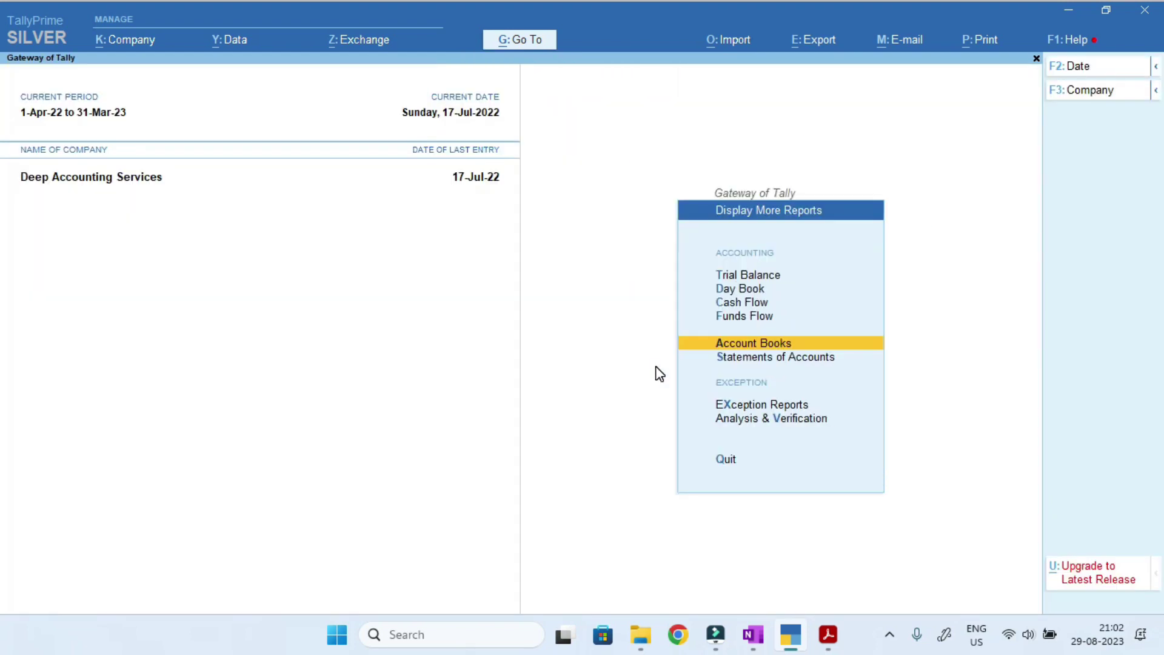
key(b)
key(alt+f5)
Locate TDS Receivable under Current Assets and drill down to its July ledger vouchers.
key(Right)
key(Down)
key(Down)
key(Down)
key(Down)
key(Down)
key(Down)
key(Down)
key(Down)
key(Down)
key(Down)
key(Down)
key(Down)
key(Down)
key(Down)
key(Down)
key(Down)
key(Down)
key(Down)
key(Down)
key(Down)
key(Down)
key(Down)
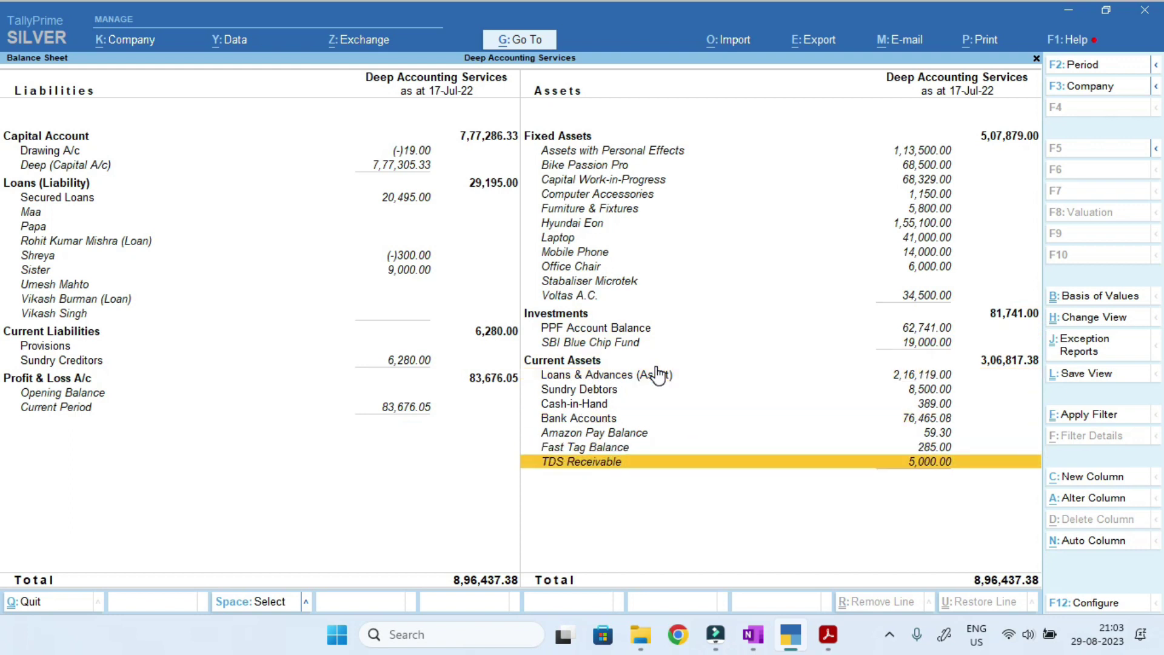
key(Return)
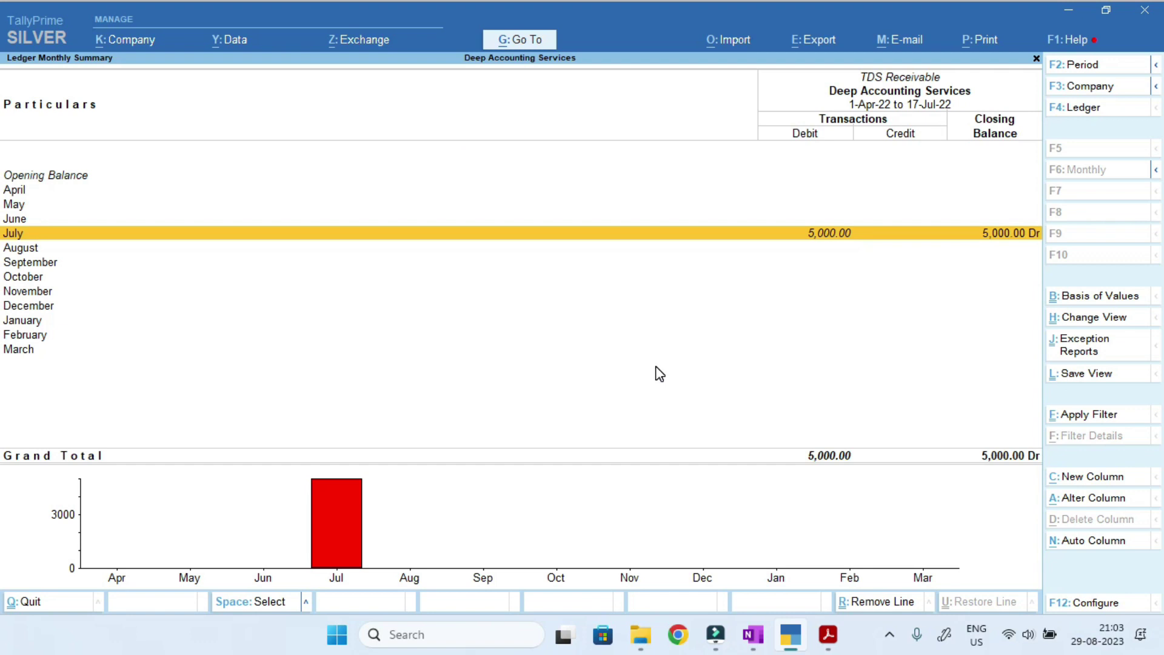
key(Return)
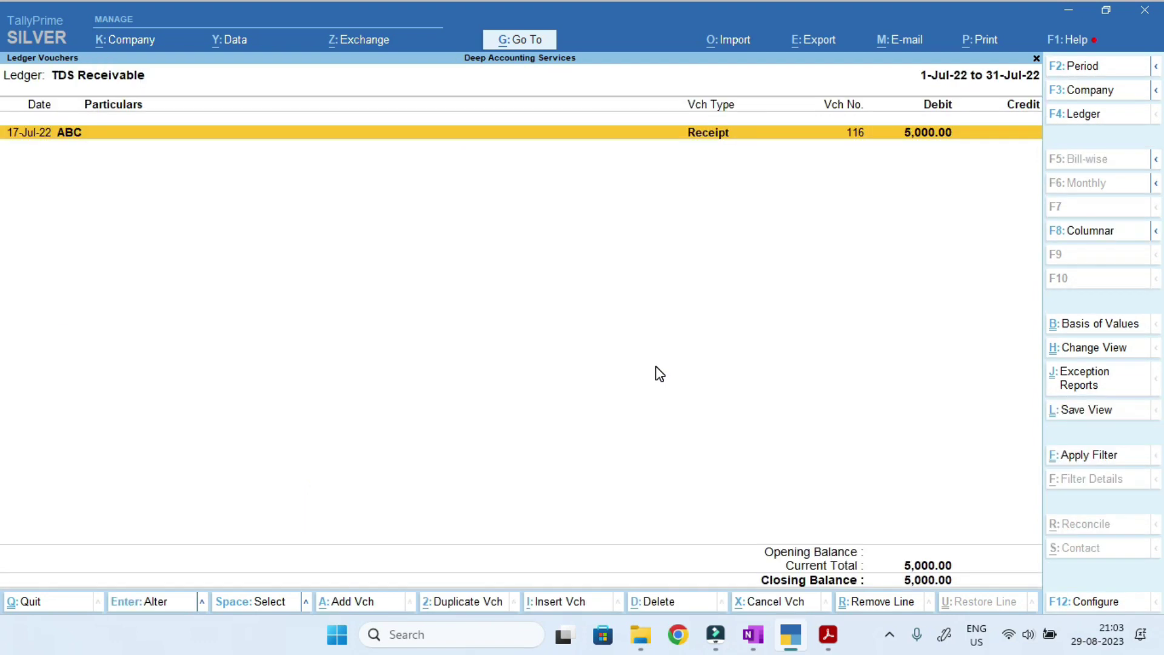